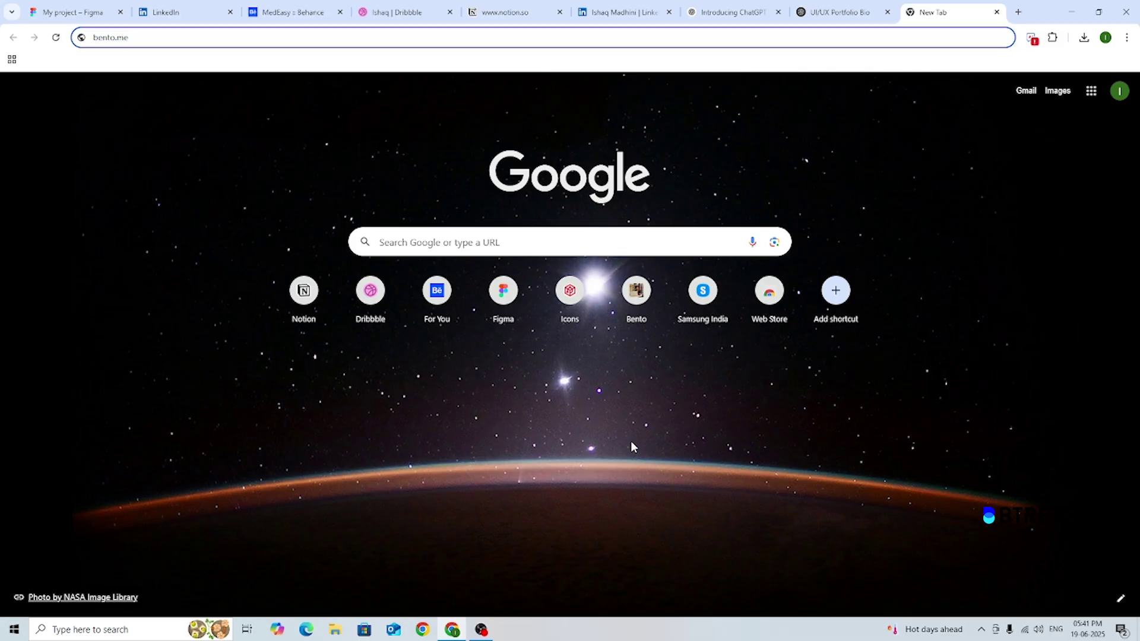
Load the bento.me site, and search Google for "bento menu" in a new tab
{"action": "key", "text": "Return"}
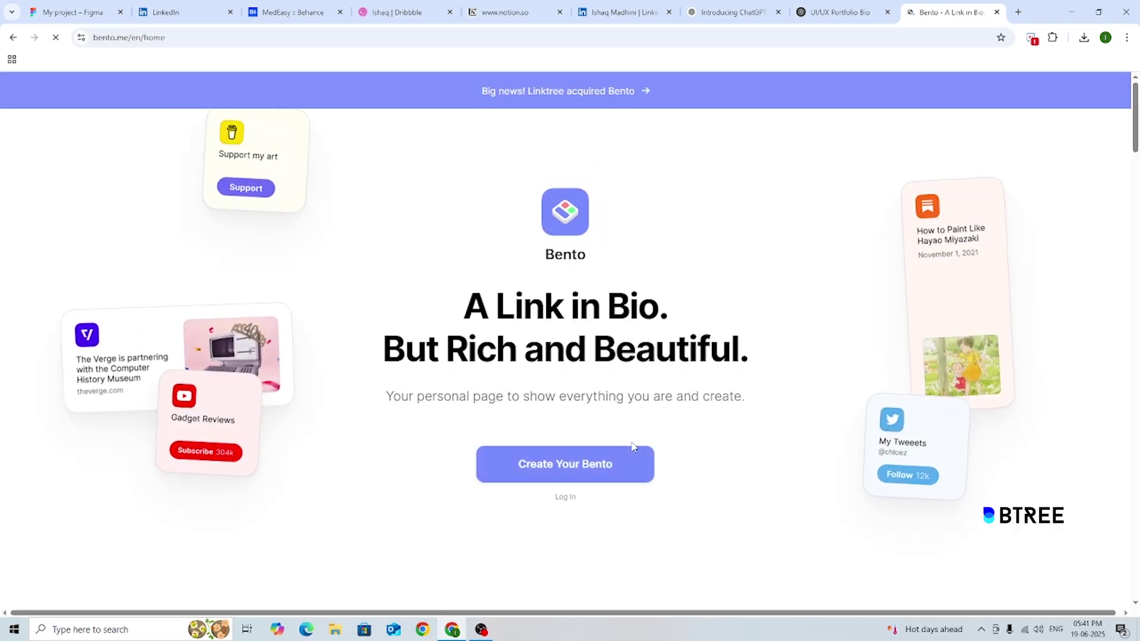
{"action": "left_click", "coordinate": [1019, 11]}
{"action": "type", "text": "be"}
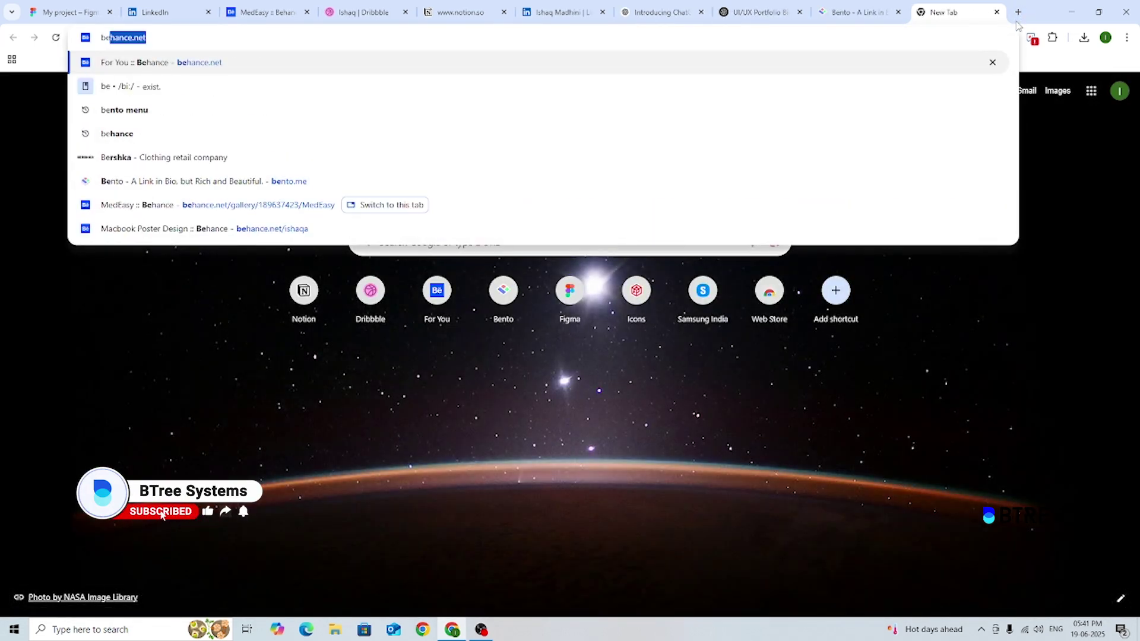
{"action": "type", "text": "nto "}
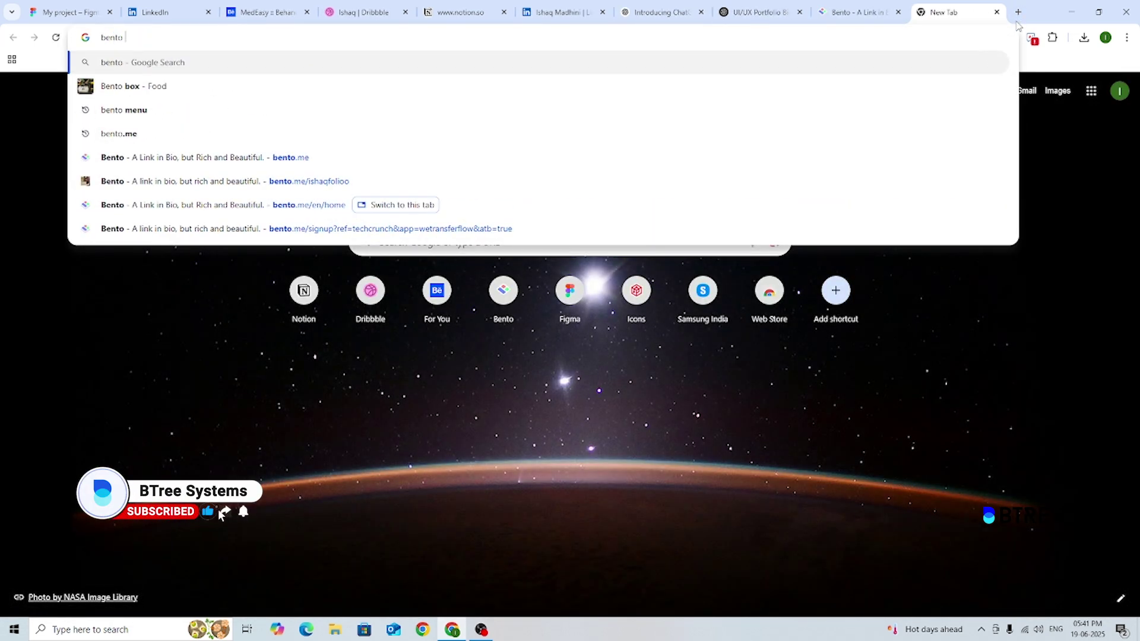
{"action": "type", "text": "menu"}
{"action": "key", "text": "Return"}
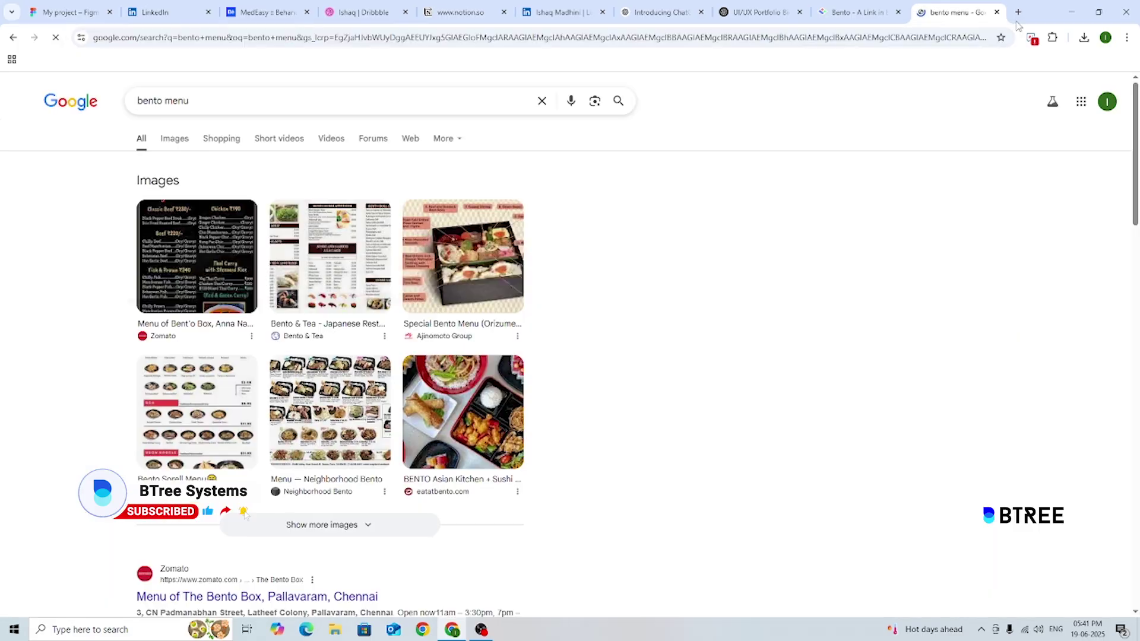
Switch to the image results and change the search to "bento box"
{"action": "left_click", "coordinate": [174, 142]}
{"action": "double_click", "coordinate": [176, 101]}
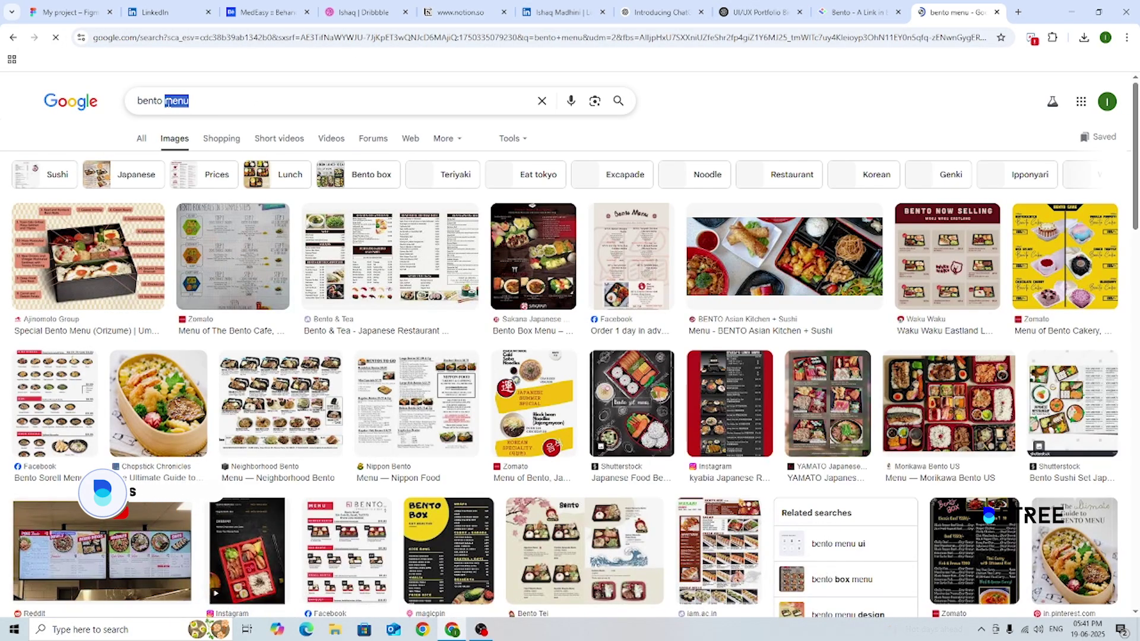
{"action": "type", "text": "box"}
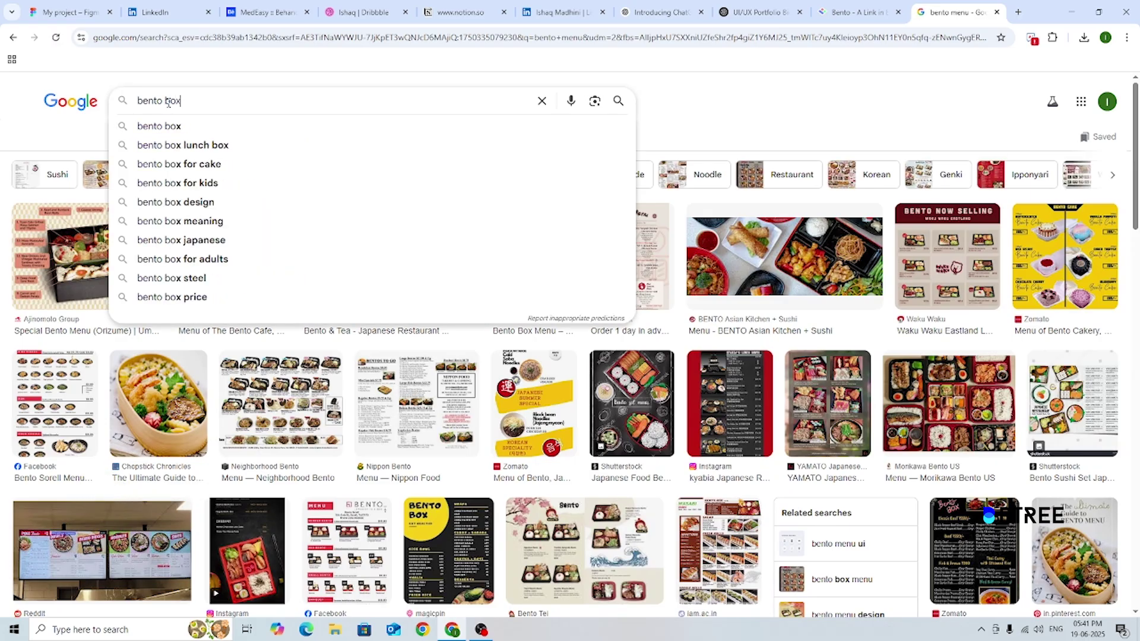
{"action": "key", "text": "Return"}
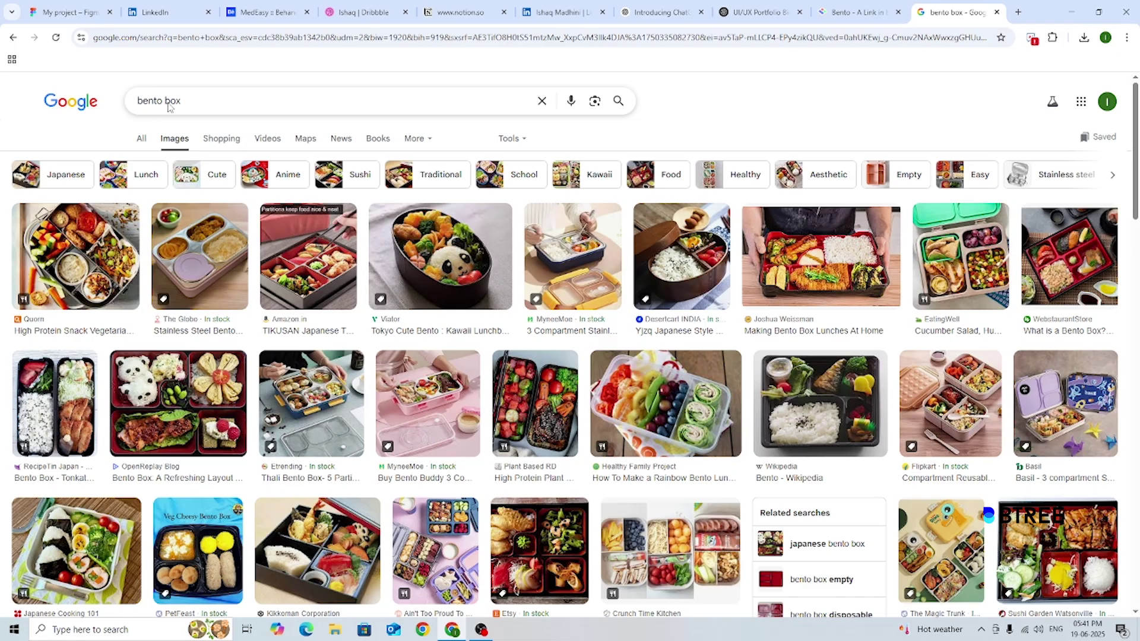
Preview the Wikipedia, rainbow bento and OpenReplay Blog bento box images to compare their compartment layouts
{"action": "left_click", "coordinate": [803, 383]}
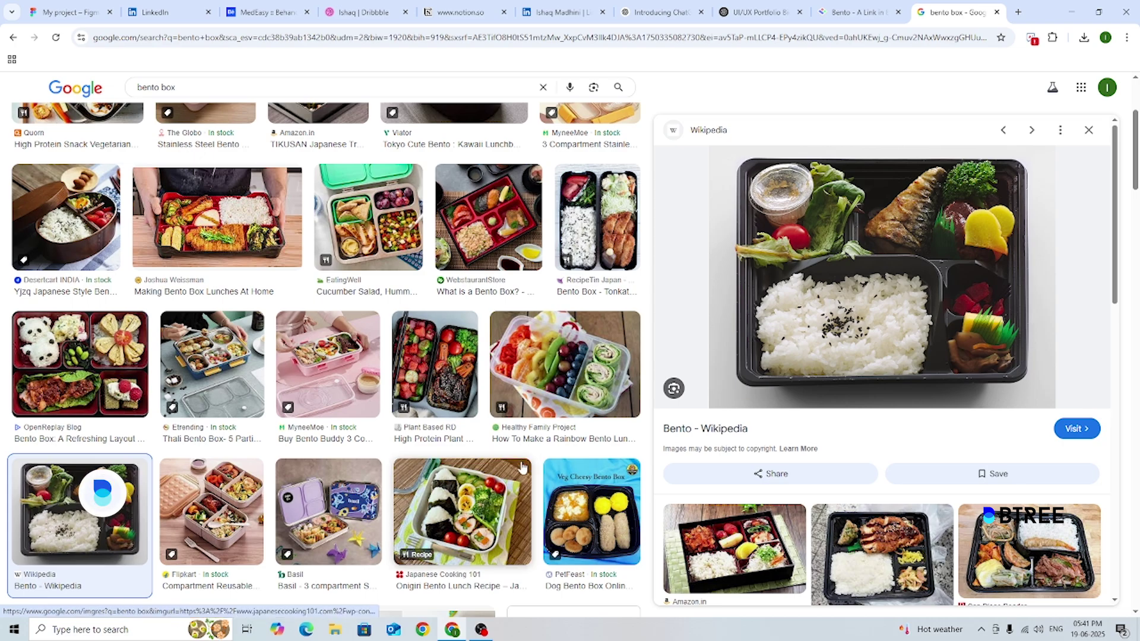
{"action": "left_click", "coordinate": [567, 386]}
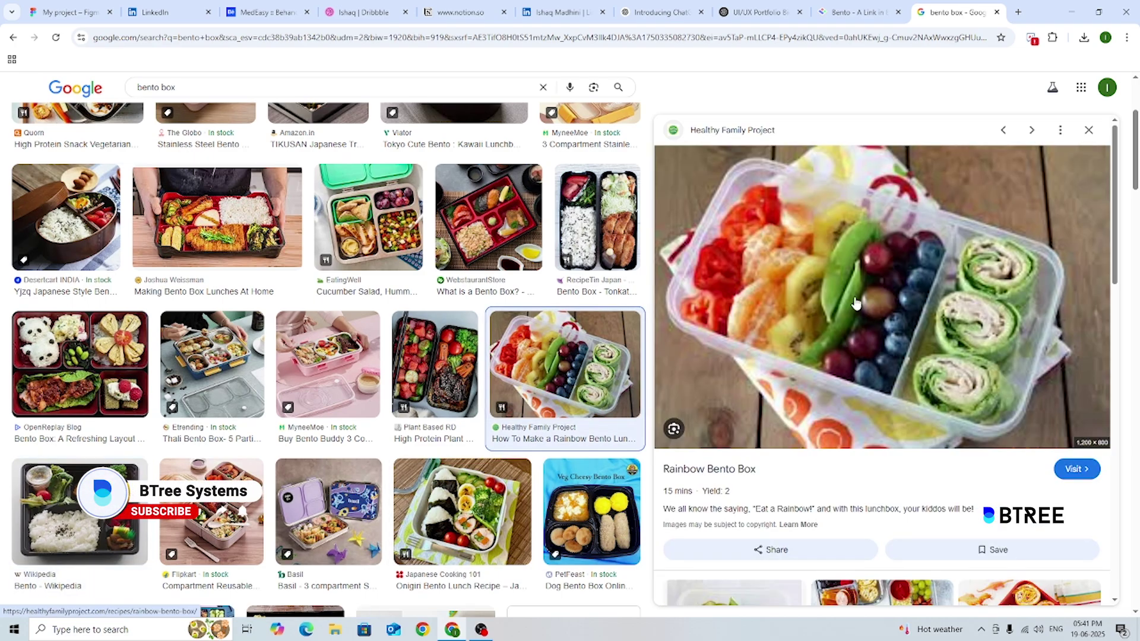
{"action": "left_click", "coordinate": [101, 373]}
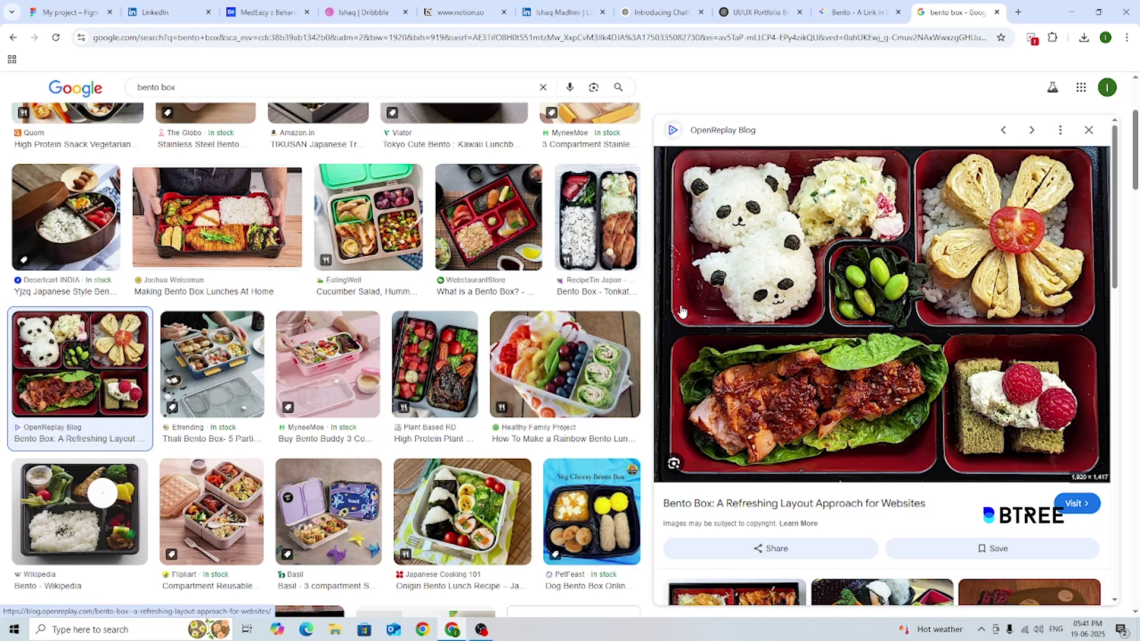
Search images for "bento menu ui" and preview the Dribbble restaurant website landing page design
{"action": "scroll", "coordinate": [684, 308], "scroll_direction": "up", "scroll_amount": 3}
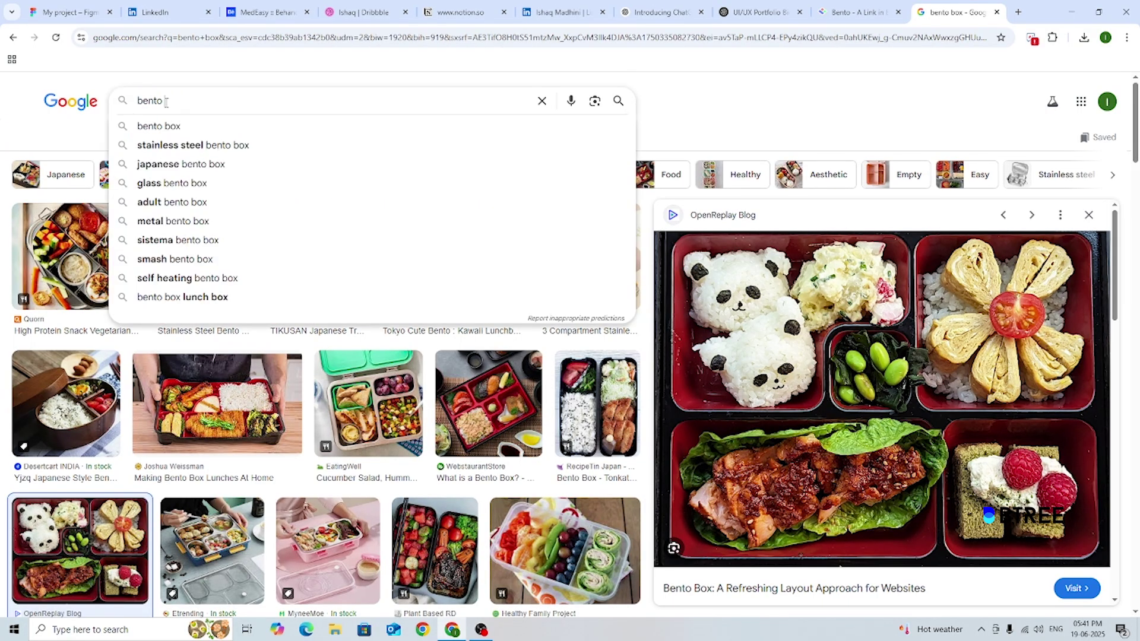
{"action": "type", "text": "menu ui"}
{"action": "key", "text": "Return"}
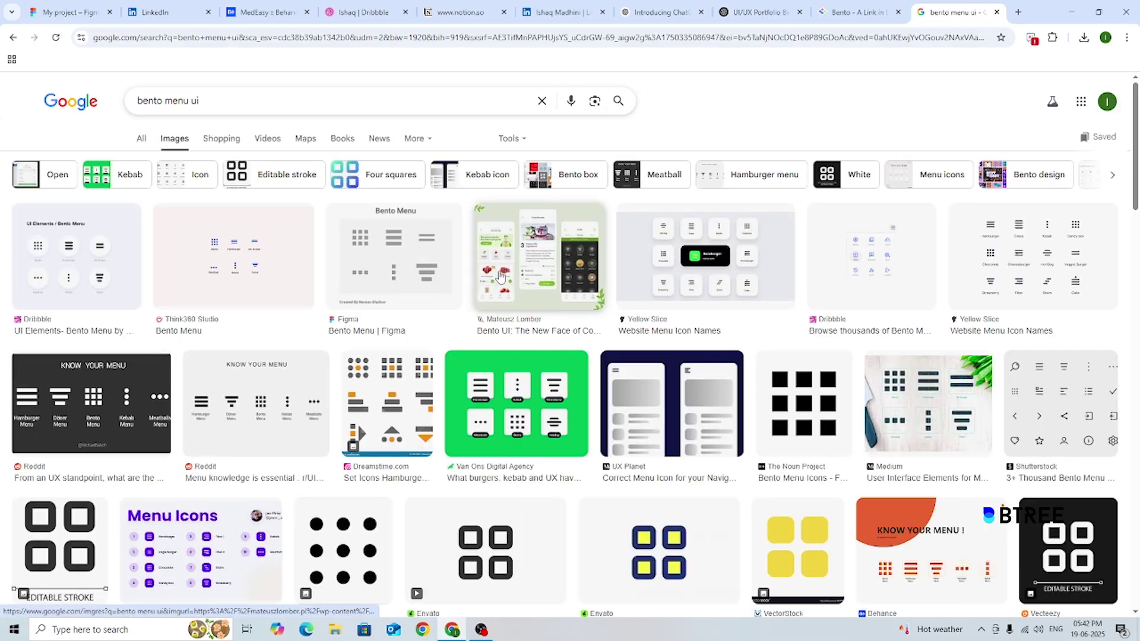
{"action": "scroll", "coordinate": [500, 277], "scroll_direction": "down", "scroll_amount": 5}
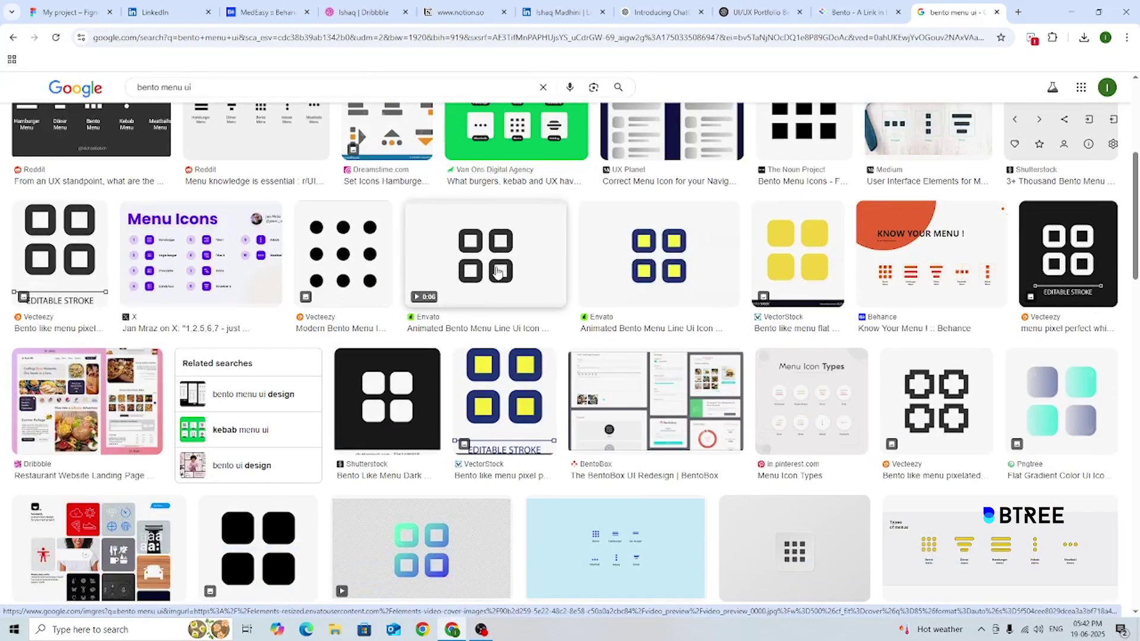
{"action": "left_click", "coordinate": [93, 396]}
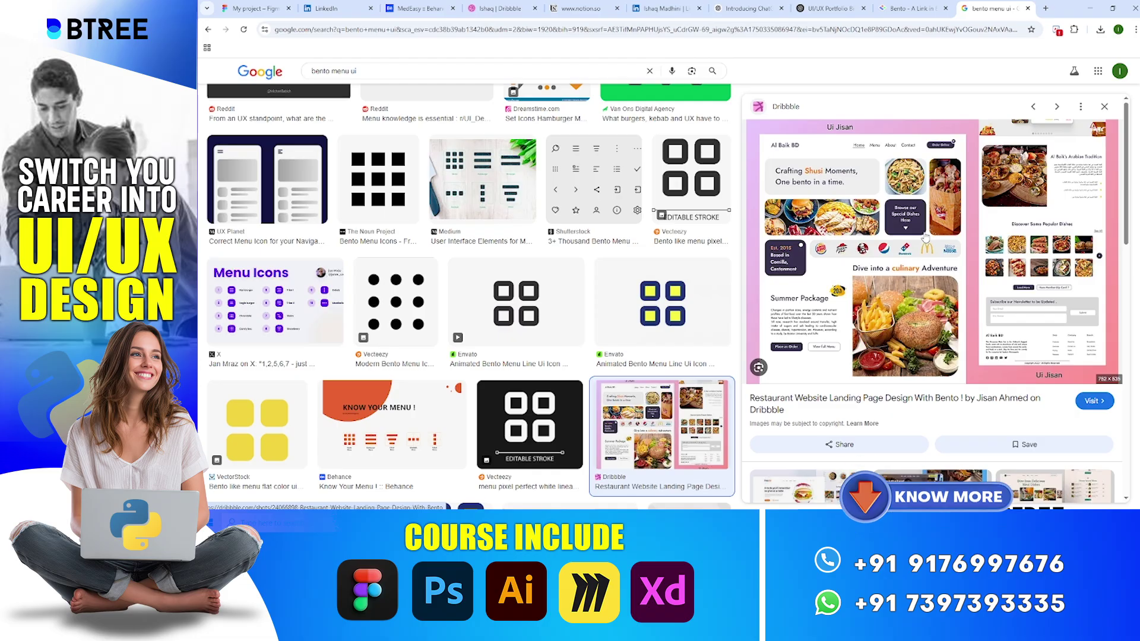
Log in to the Bento account and make the whole bio paragraph under the profile name bold
{"action": "left_click", "coordinate": [906, 9]}
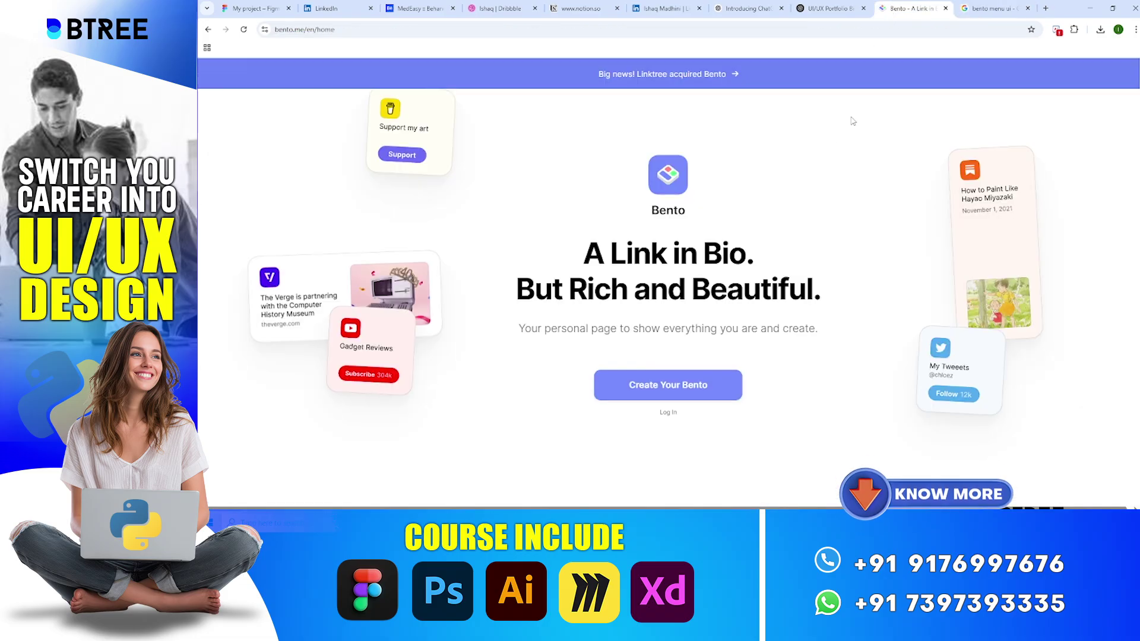
{"action": "left_click", "coordinate": [670, 415]}
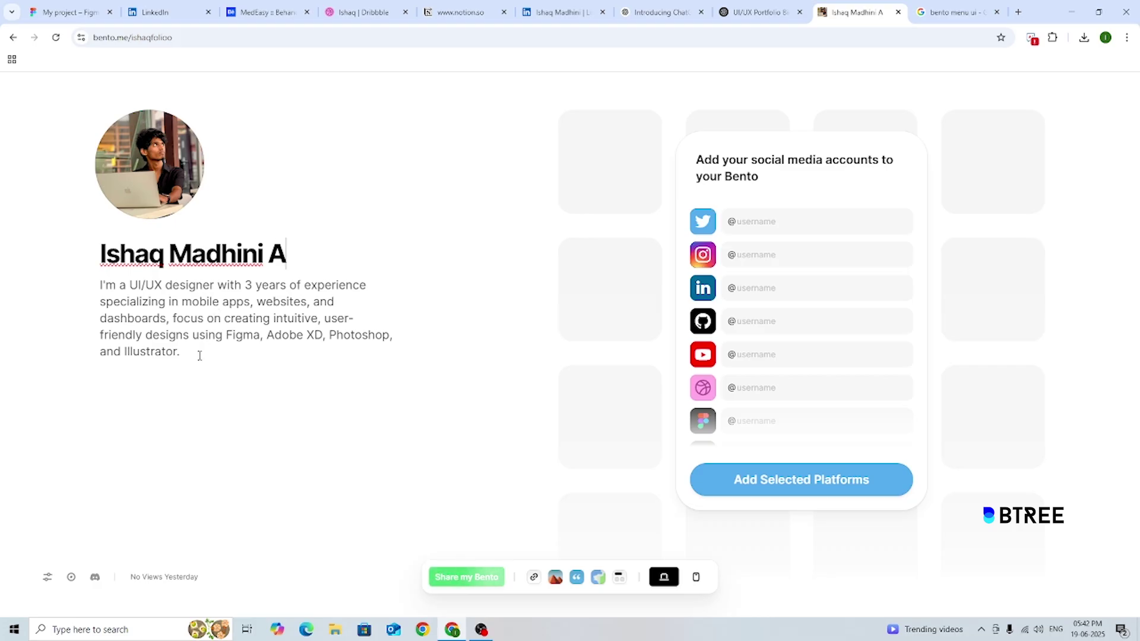
{"action": "left_click_drag", "start_coordinate": [200, 355], "coordinate": [99, 282]}
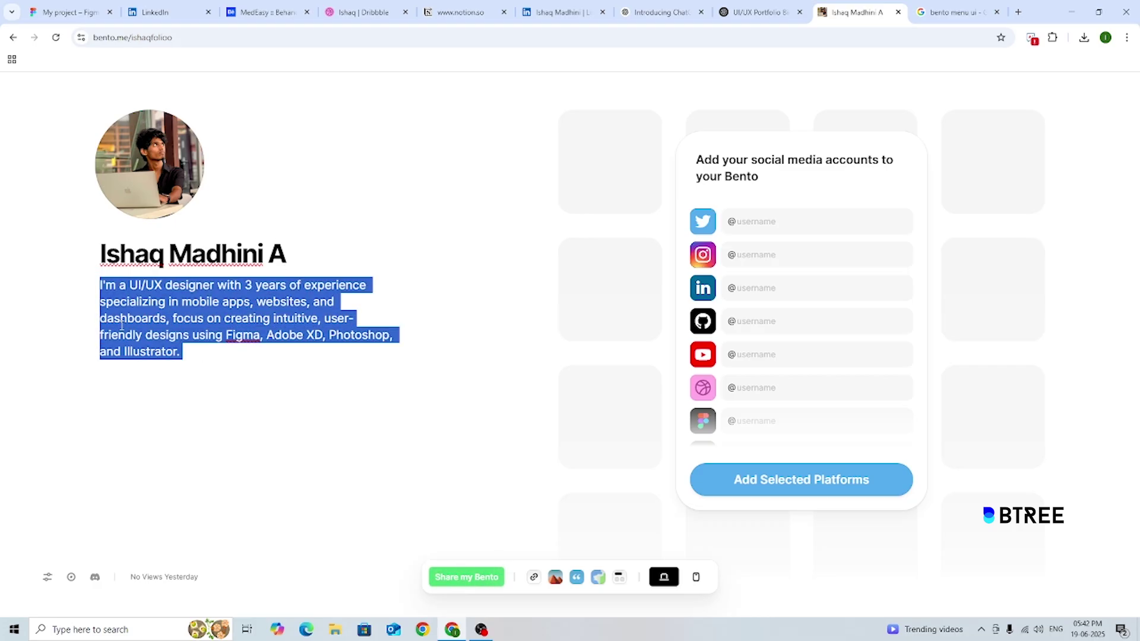
{"action": "key", "text": "ctrl+b"}
{"action": "left_click", "coordinate": [305, 357]}
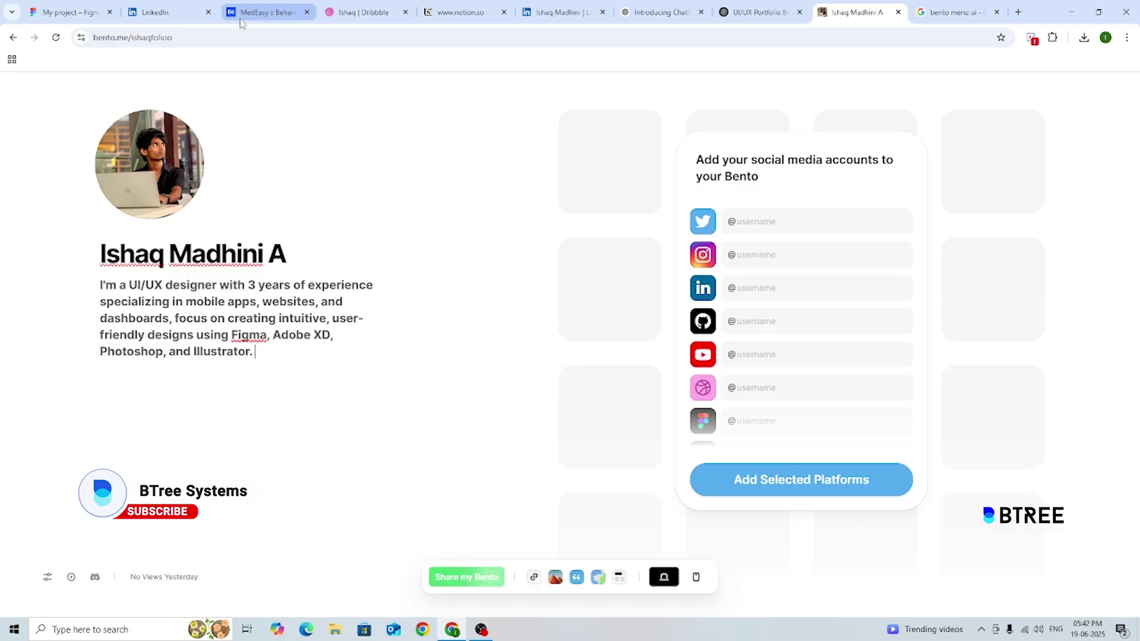
Check the LinkedIn profile, move the Bento tab next to Dribbble, and enter the LinkedIn username in Bento's social accounts form
{"action": "left_click", "coordinate": [158, 12]}
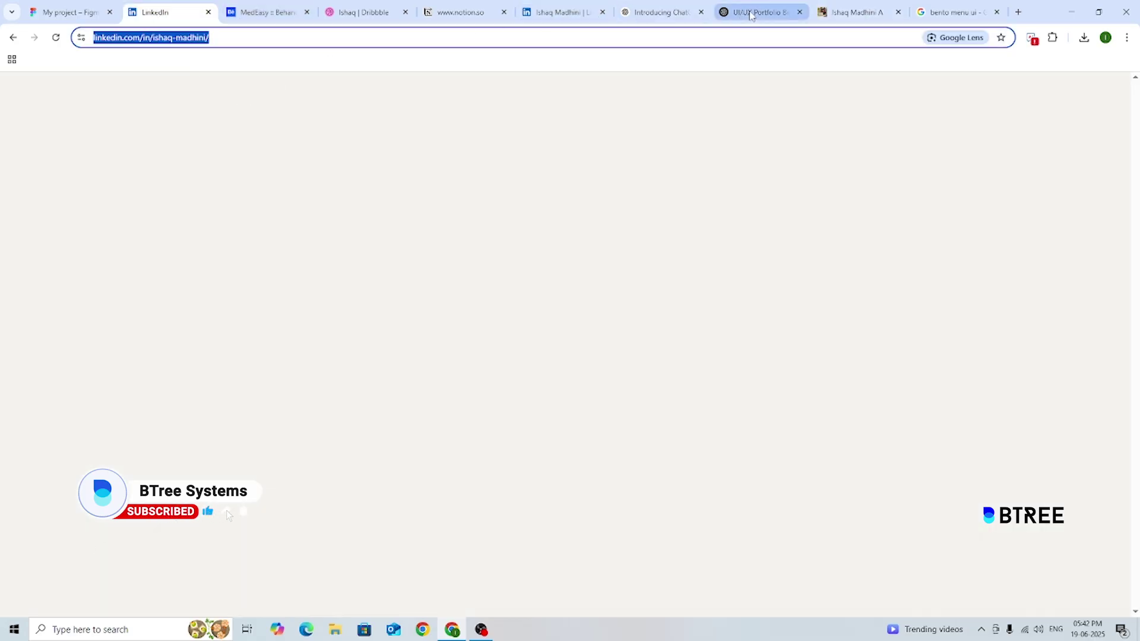
{"action": "left_click", "coordinate": [533, 13]}
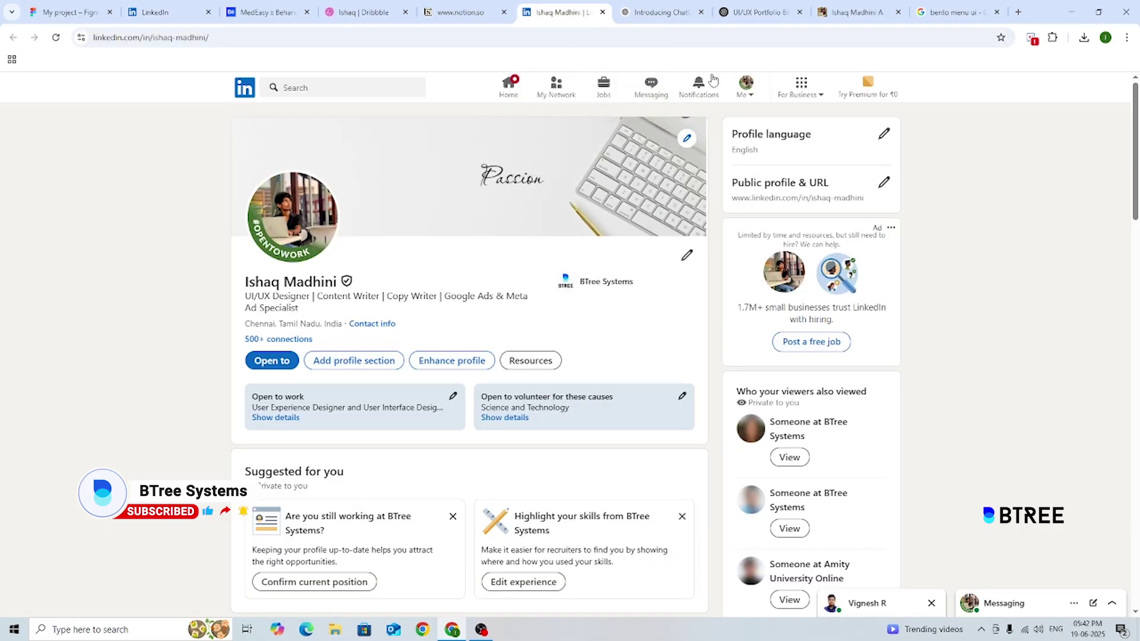
{"action": "left_click", "coordinate": [852, 12]}
{"action": "left_click_drag", "start_coordinate": [853, 12], "coordinate": [449, 14]}
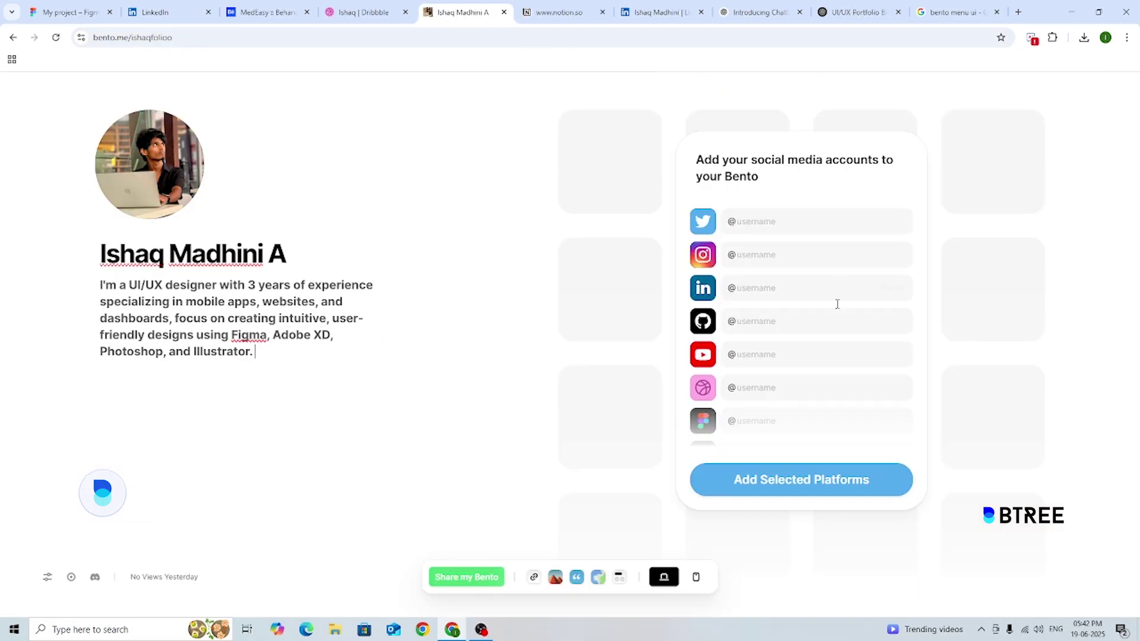
{"action": "left_click", "coordinate": [757, 288]}
{"action": "type", "text": "ishaq-madhini"}
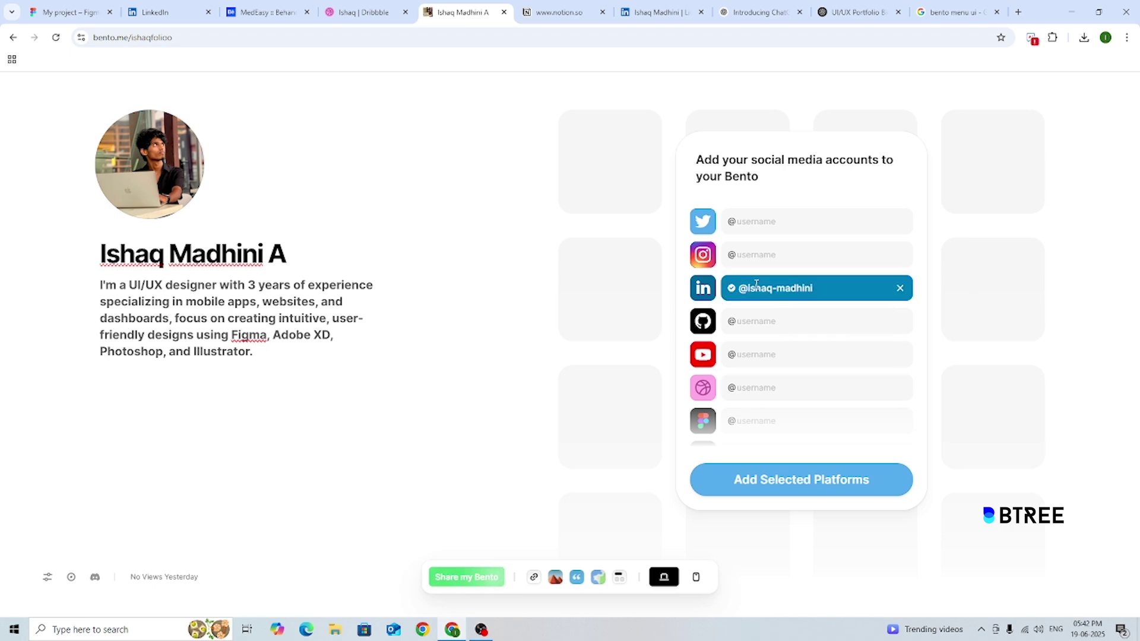
Take the account username from the Dribbble profile address and enter it in Bento's Dribbble field
{"action": "key", "text": "Tab"}
{"action": "key", "text": "Tab"}
{"action": "key", "text": "Tab"}
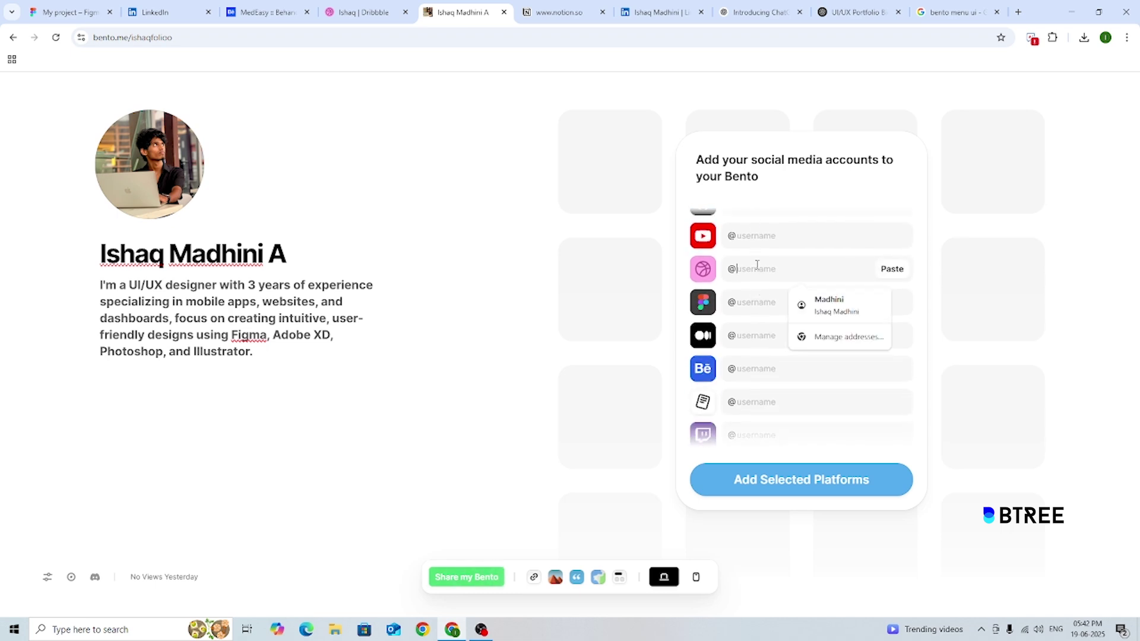
{"action": "left_click", "coordinate": [347, 13]}
{"action": "left_click", "coordinate": [346, 36]}
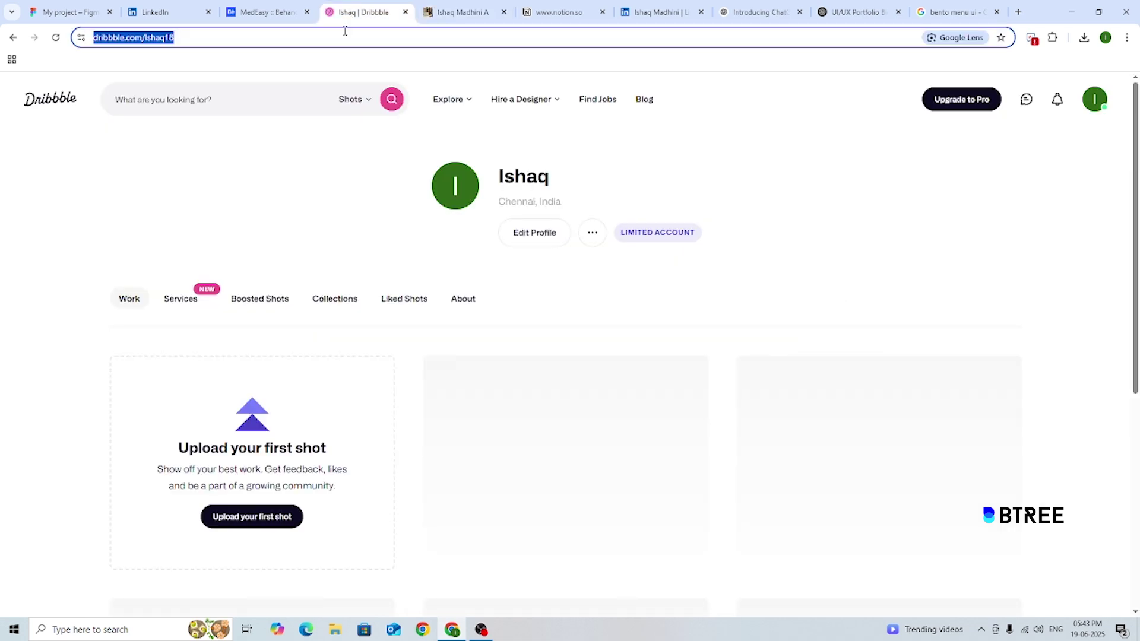
{"action": "left_click", "coordinate": [657, 13]}
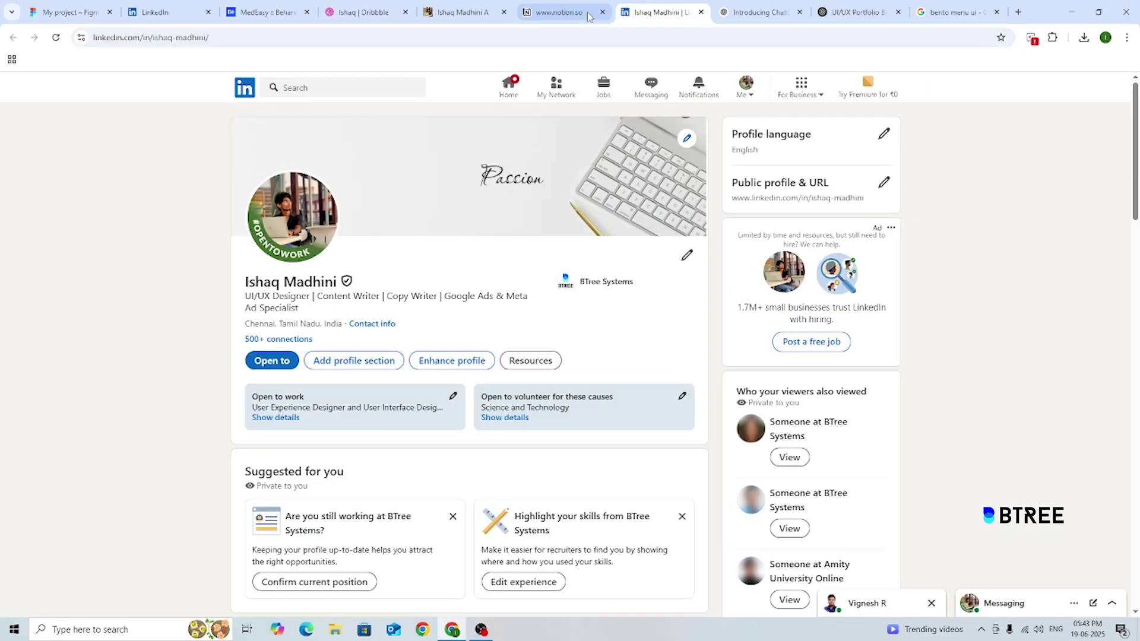
{"action": "left_click", "coordinate": [470, 13]}
{"action": "left_click", "coordinate": [746, 269]}
{"action": "type", "text": "Ishaq18"}
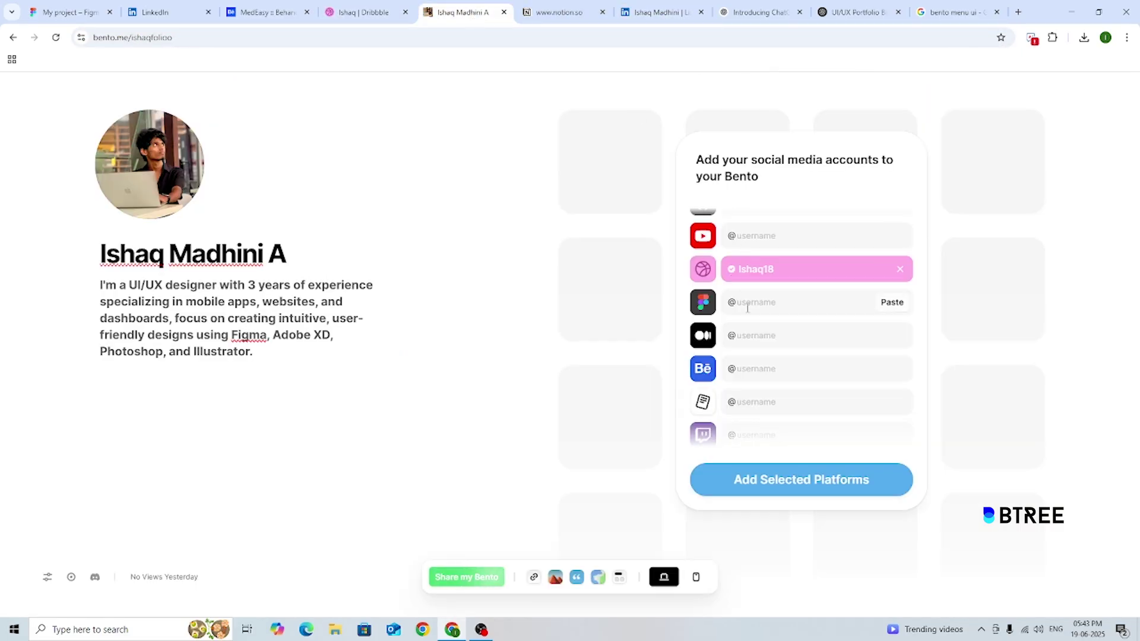
Take the account username from the Behance profile and enter it in Bento's Behance field
{"action": "left_click", "coordinate": [753, 367]}
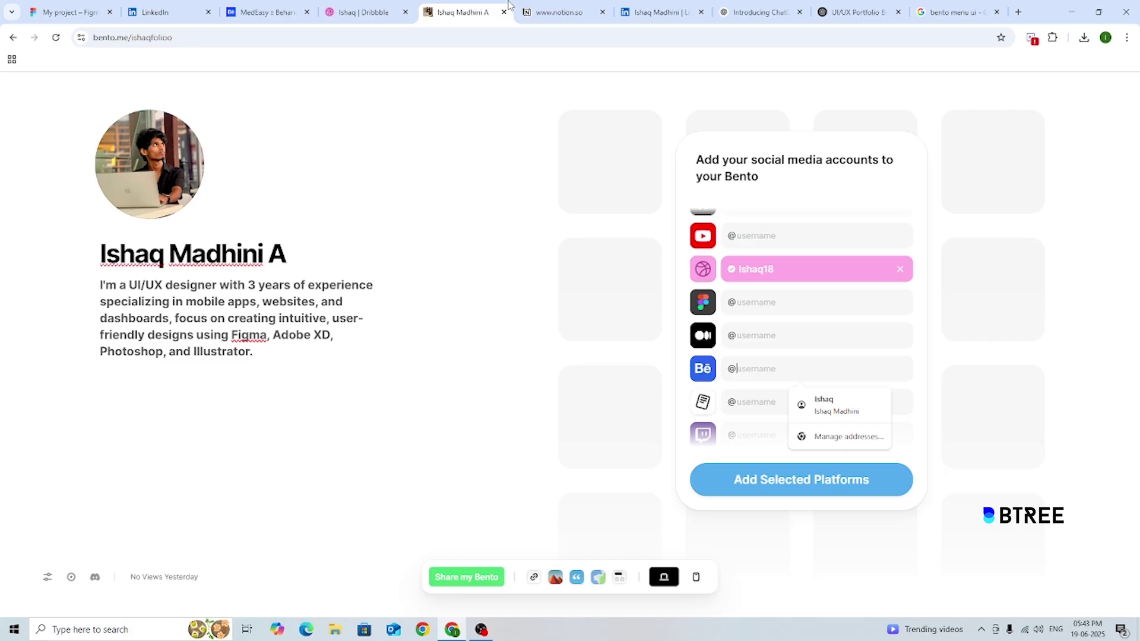
{"action": "left_click", "coordinate": [268, 12]}
{"action": "left_click", "coordinate": [306, 38]}
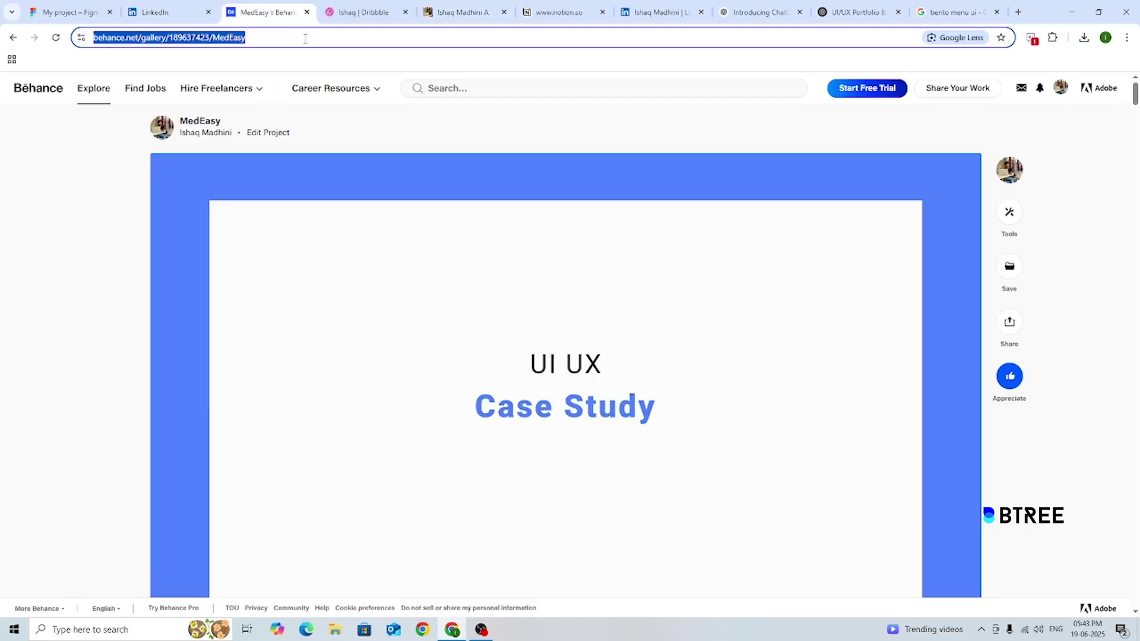
{"action": "left_click", "coordinate": [472, 12]}
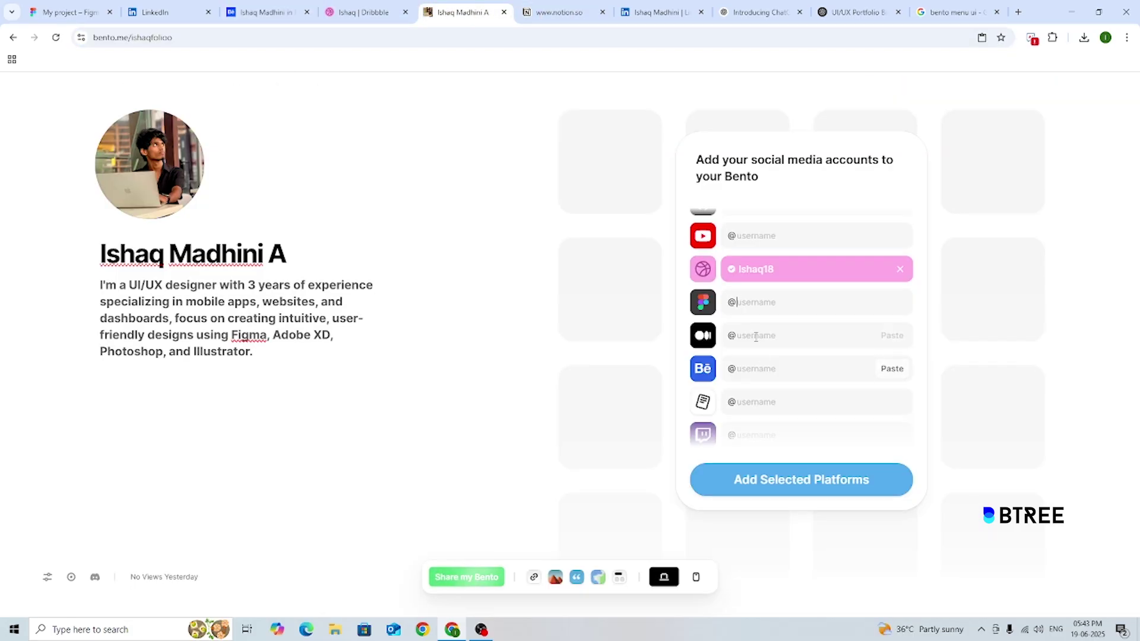
{"action": "left_click", "coordinate": [757, 366]}
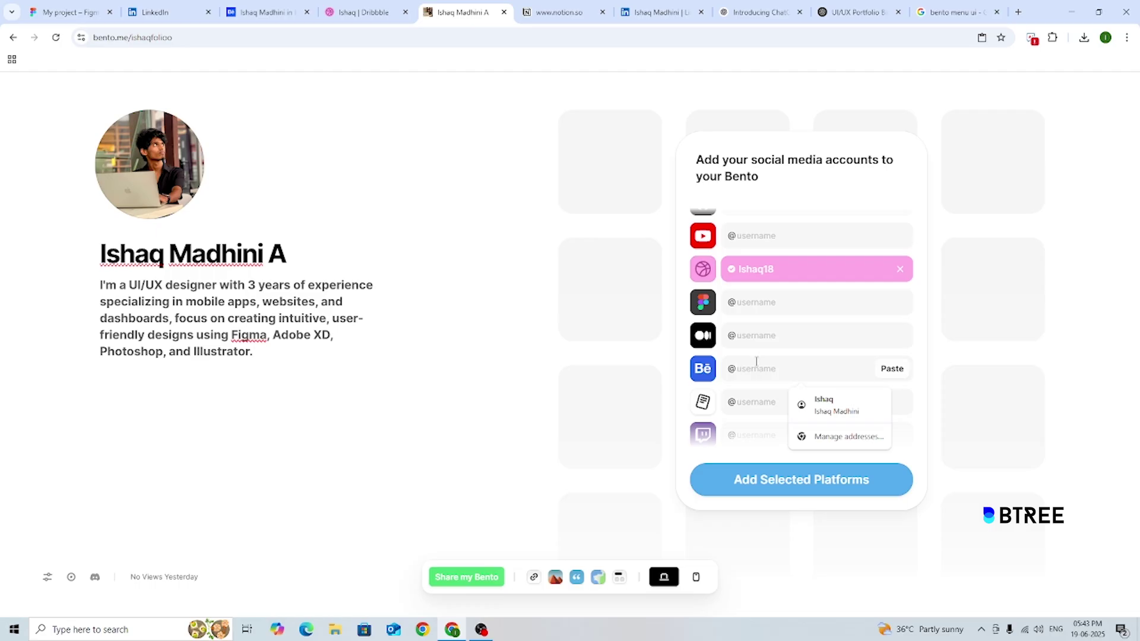
{"action": "type", "text": "ishaqa"}
Check the remaining platforms in the social accounts form and add the selected ones to the Bento page
{"action": "scroll", "coordinate": [758, 360], "scroll_direction": "down", "scroll_amount": 2}
{"action": "scroll", "coordinate": [758, 358], "scroll_direction": "down", "scroll_amount": 3}
{"action": "scroll", "coordinate": [742, 333], "scroll_direction": "down", "scroll_amount": 1}
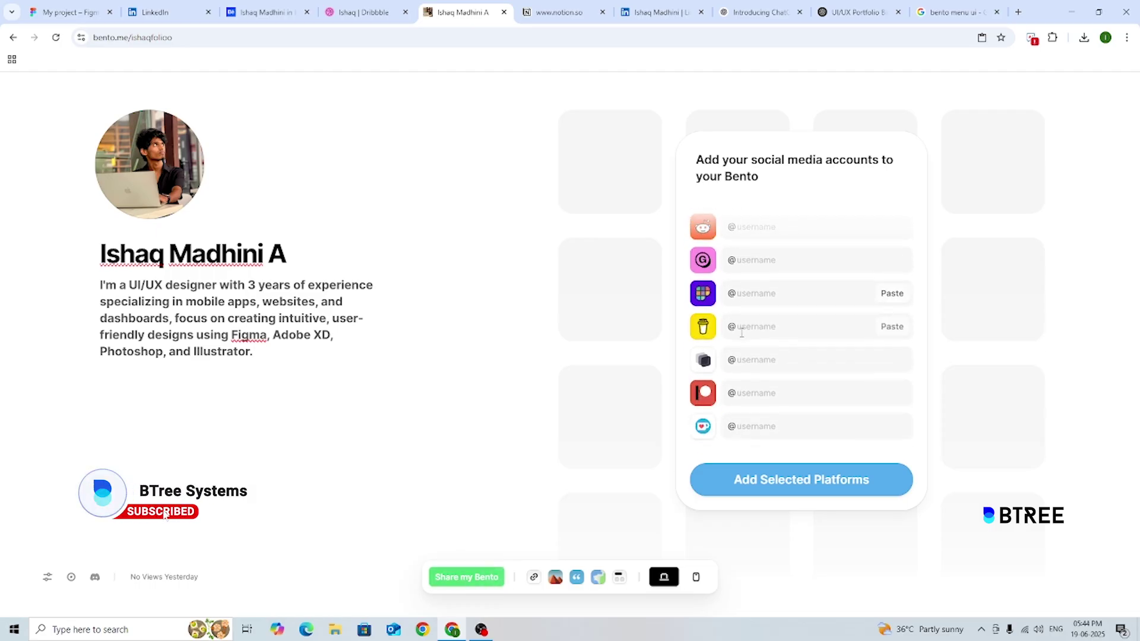
{"action": "scroll", "coordinate": [749, 333], "scroll_direction": "up", "scroll_amount": 5}
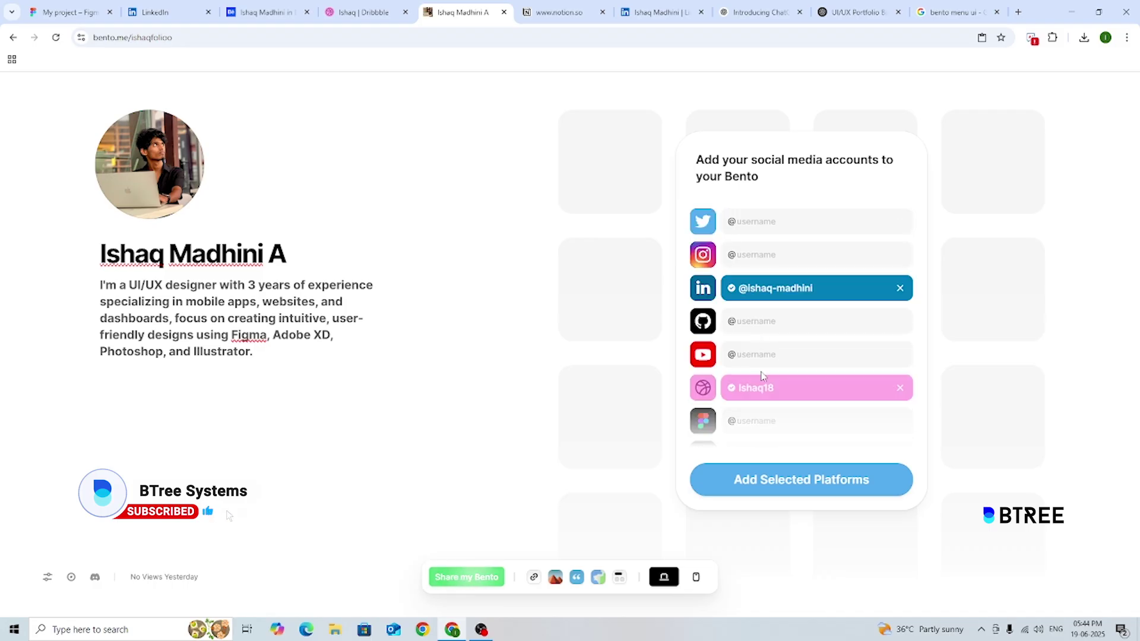
{"action": "left_click", "coordinate": [790, 478]}
Resize the LinkedIn card to the wide rectangle that includes a preview image area
{"action": "left_click", "coordinate": [644, 196]}
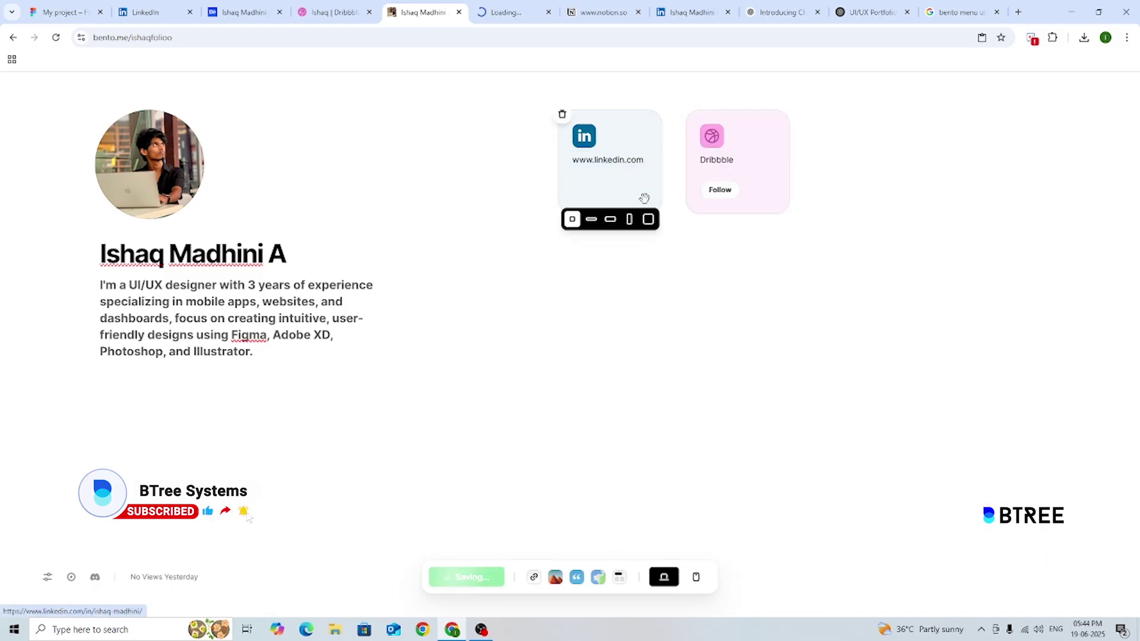
{"action": "left_click", "coordinate": [591, 219]}
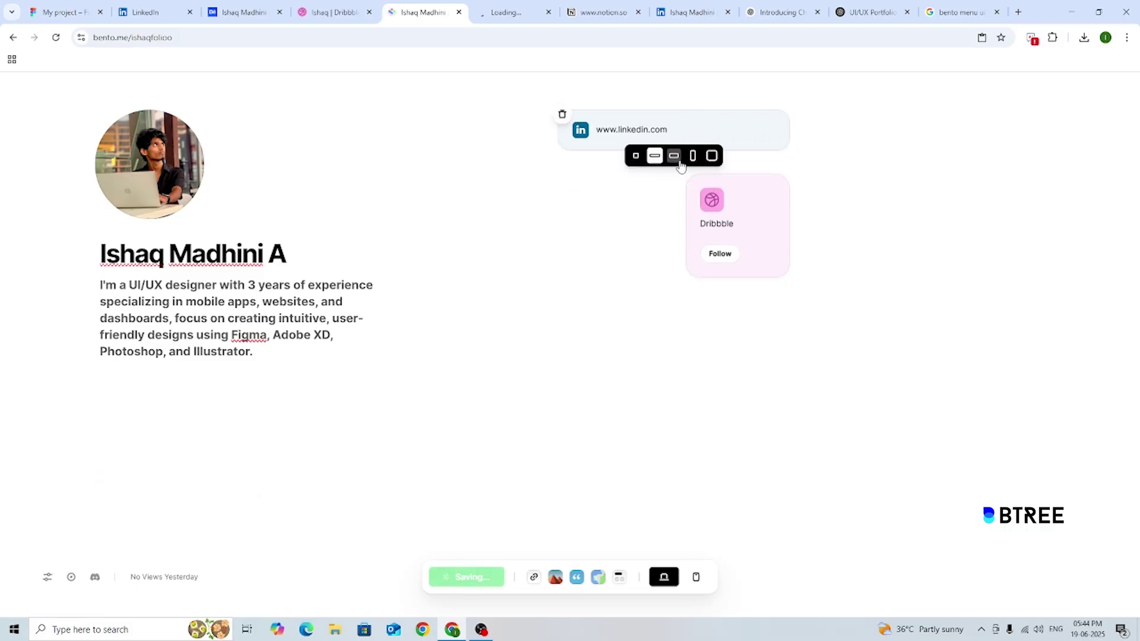
{"action": "left_click", "coordinate": [678, 159]}
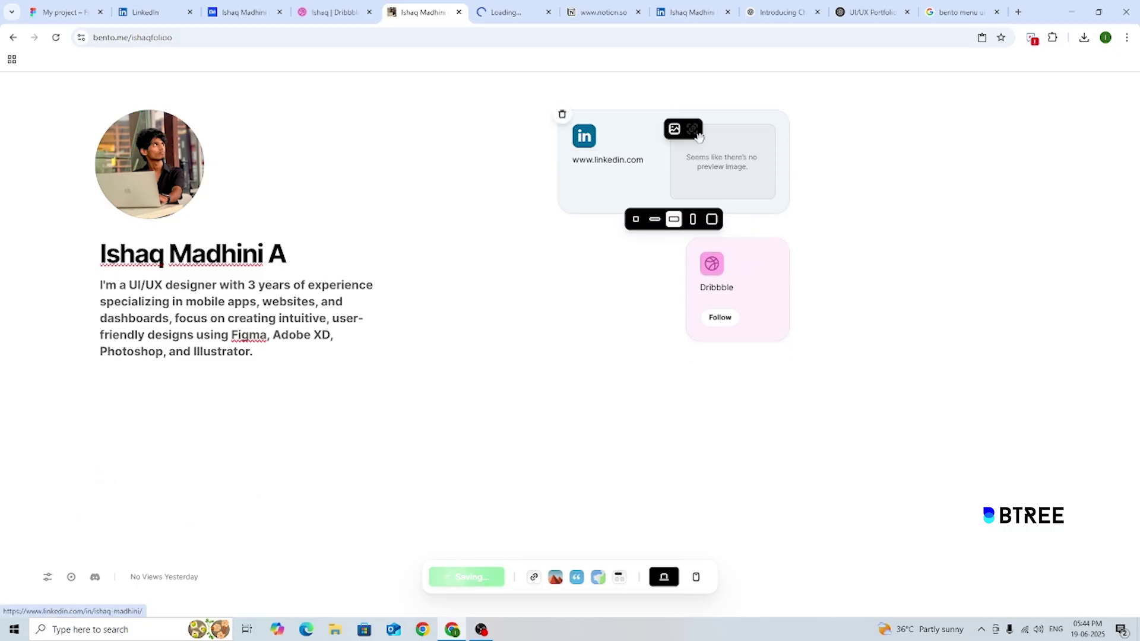
Upload IMG_5202.jpeg from Downloads as the custom picture of the LinkedIn card
{"action": "left_click", "coordinate": [676, 130]}
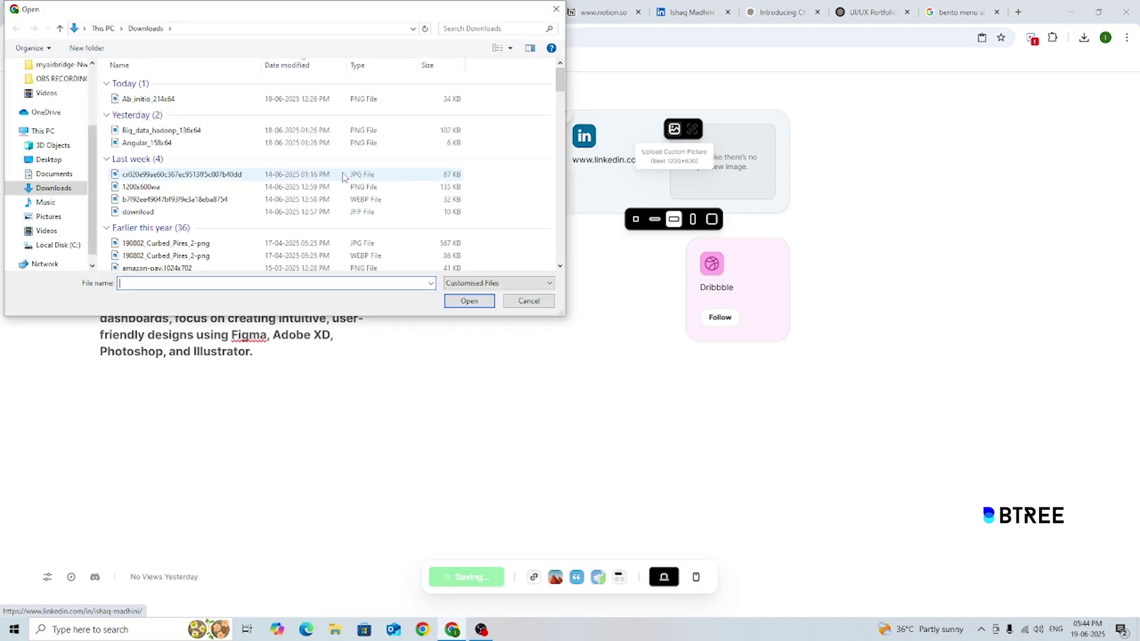
{"action": "left_click", "coordinate": [224, 99]}
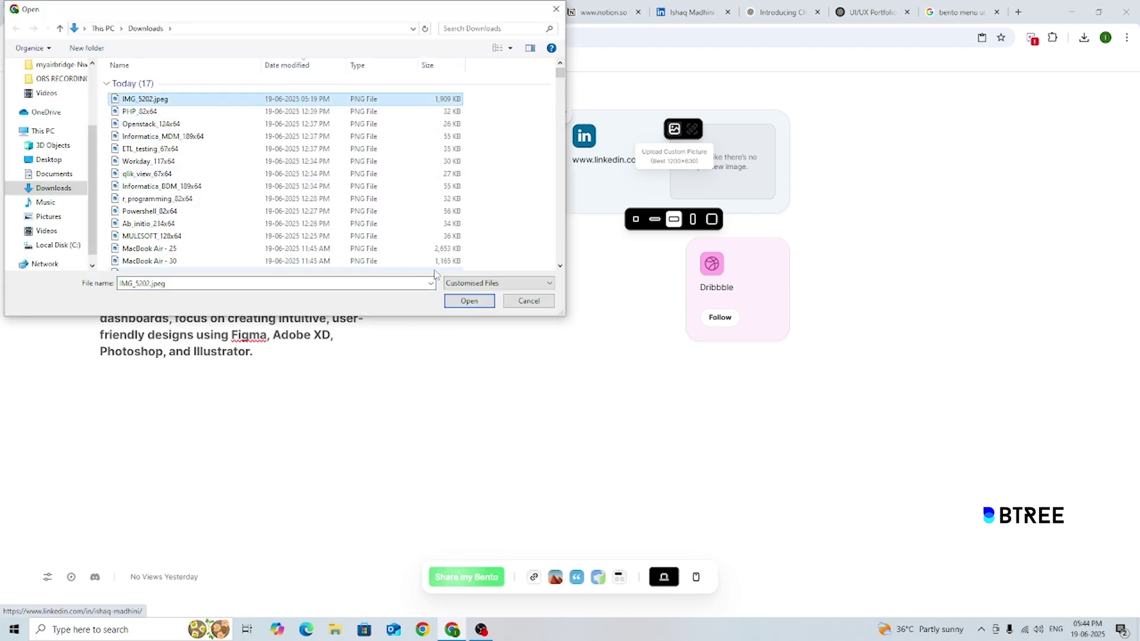
{"action": "left_click", "coordinate": [478, 301]}
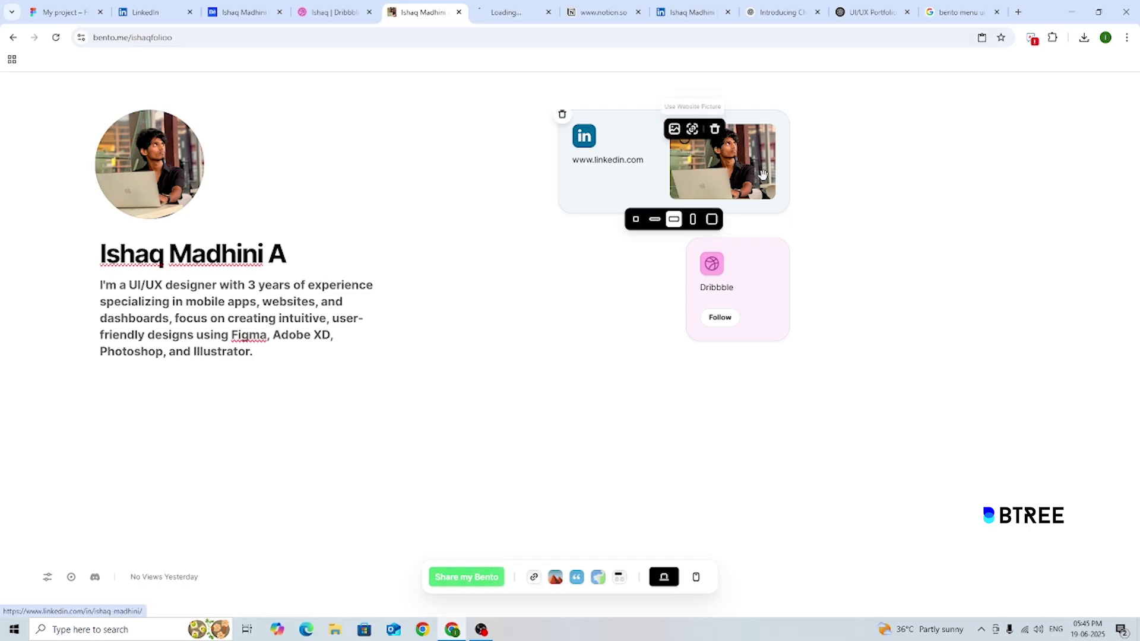
Move the Dribbble card beside the LinkedIn card and resize it to the tall vertical format
{"action": "left_click_drag", "start_coordinate": [769, 280], "coordinate": [857, 178]}
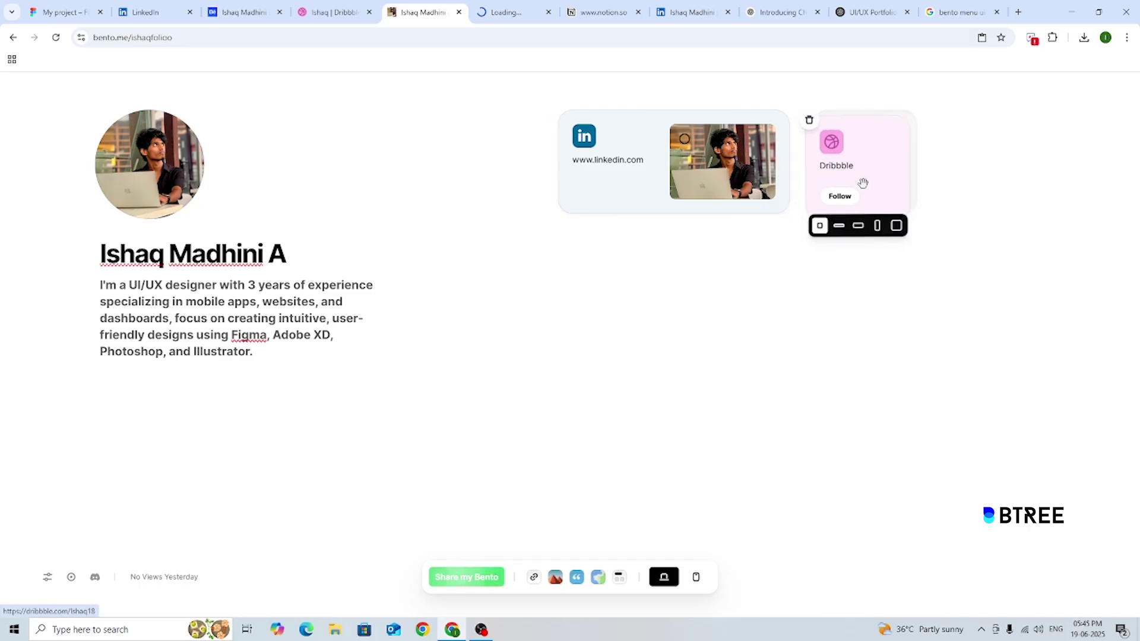
{"action": "left_click", "coordinate": [885, 220]}
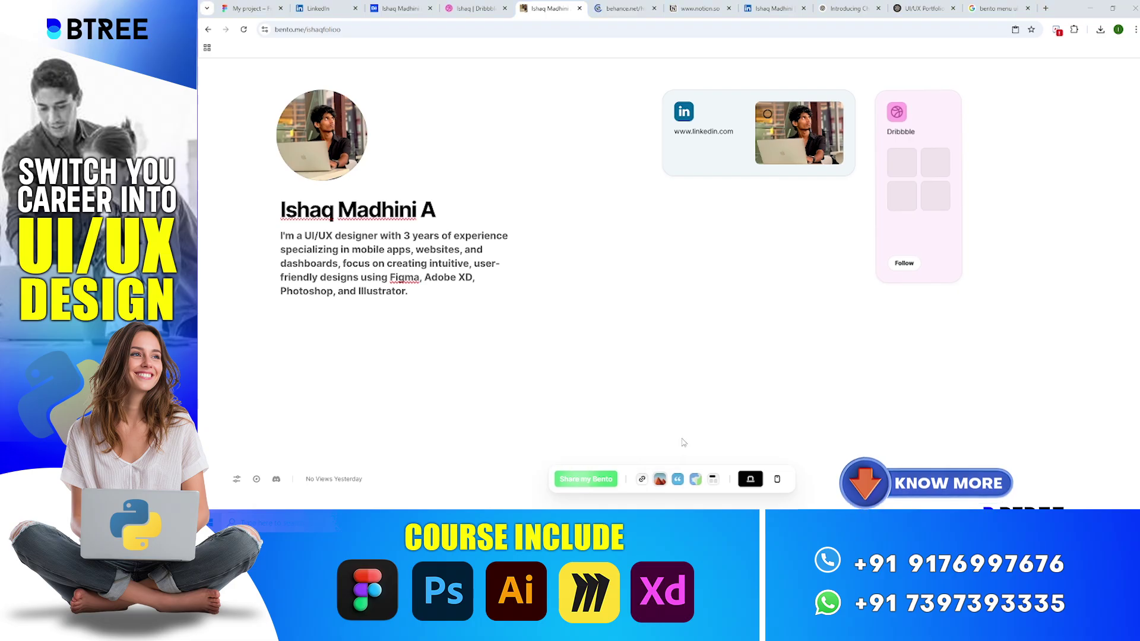
Add the image freepik__the-style-is-candid-image-photography-with-natural__18209 as a card, try the large square size and return it to the small square
{"action": "left_click", "coordinate": [660, 480]}
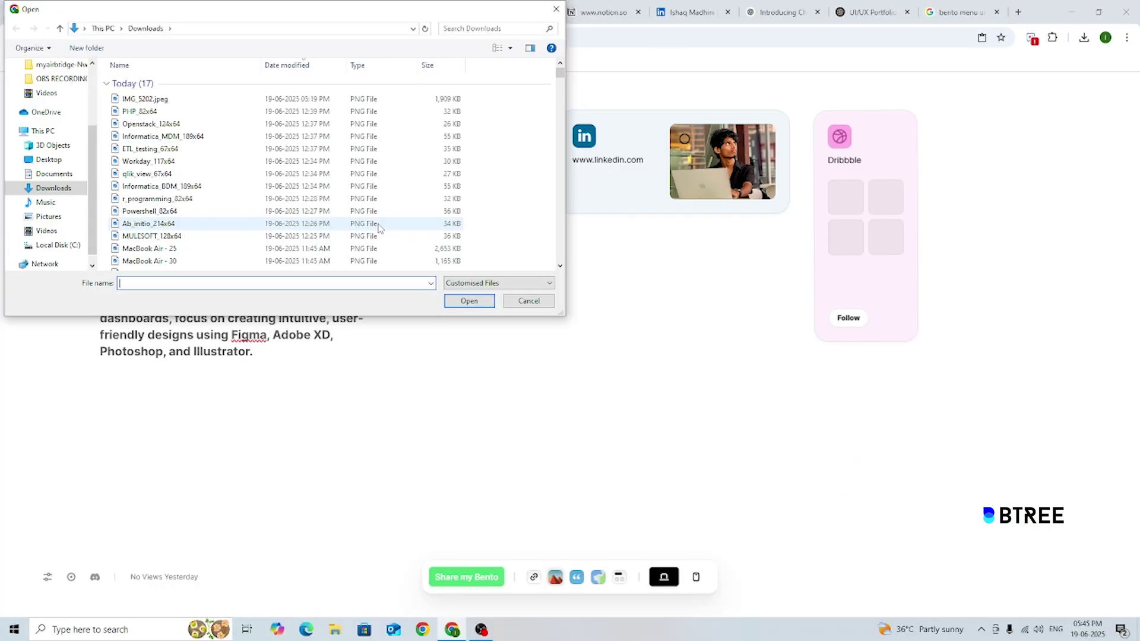
{"action": "scroll", "coordinate": [226, 214], "scroll_direction": "down", "scroll_amount": 10}
{"action": "scroll", "coordinate": [235, 196], "scroll_direction": "down", "scroll_amount": 1}
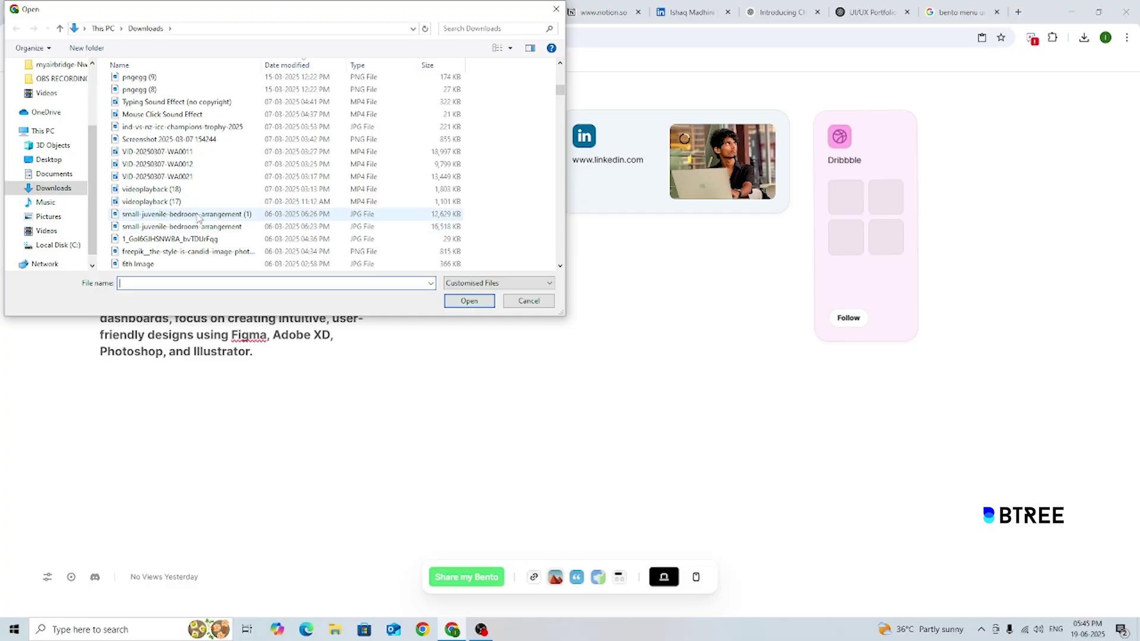
{"action": "left_click", "coordinate": [184, 252]}
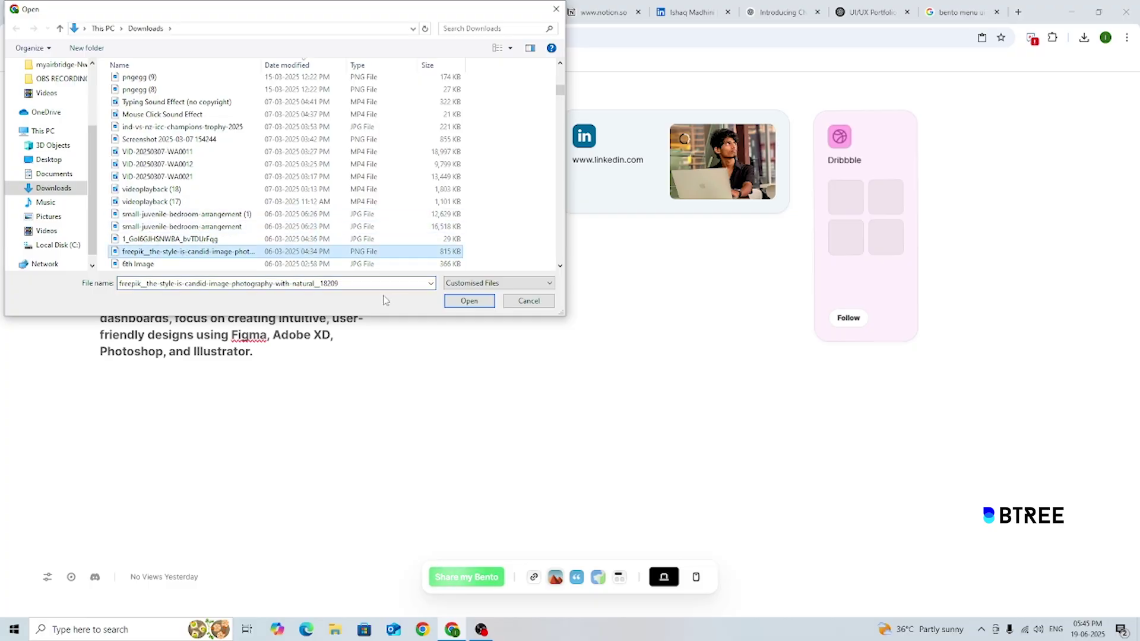
{"action": "left_click", "coordinate": [469, 300]}
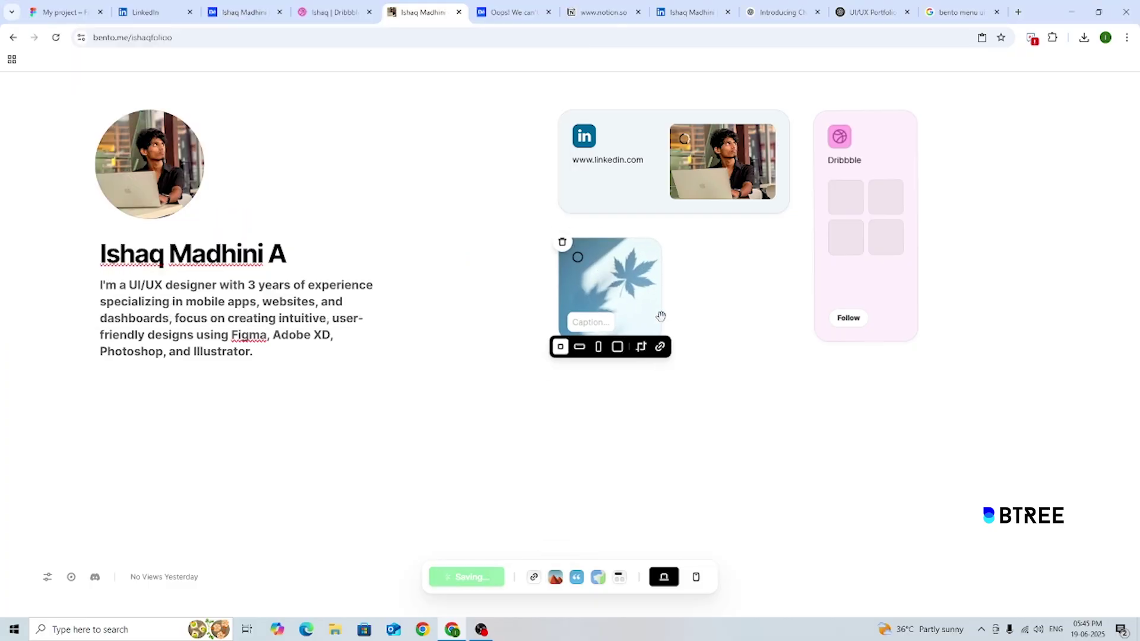
{"action": "left_click", "coordinate": [617, 348]}
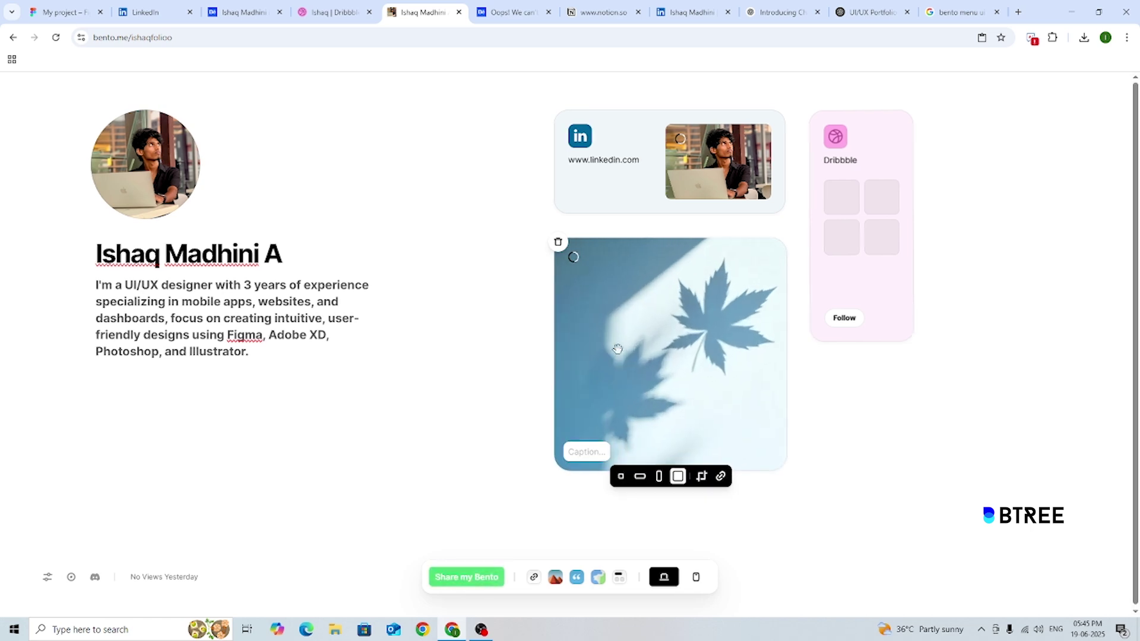
{"action": "left_click", "coordinate": [618, 484]}
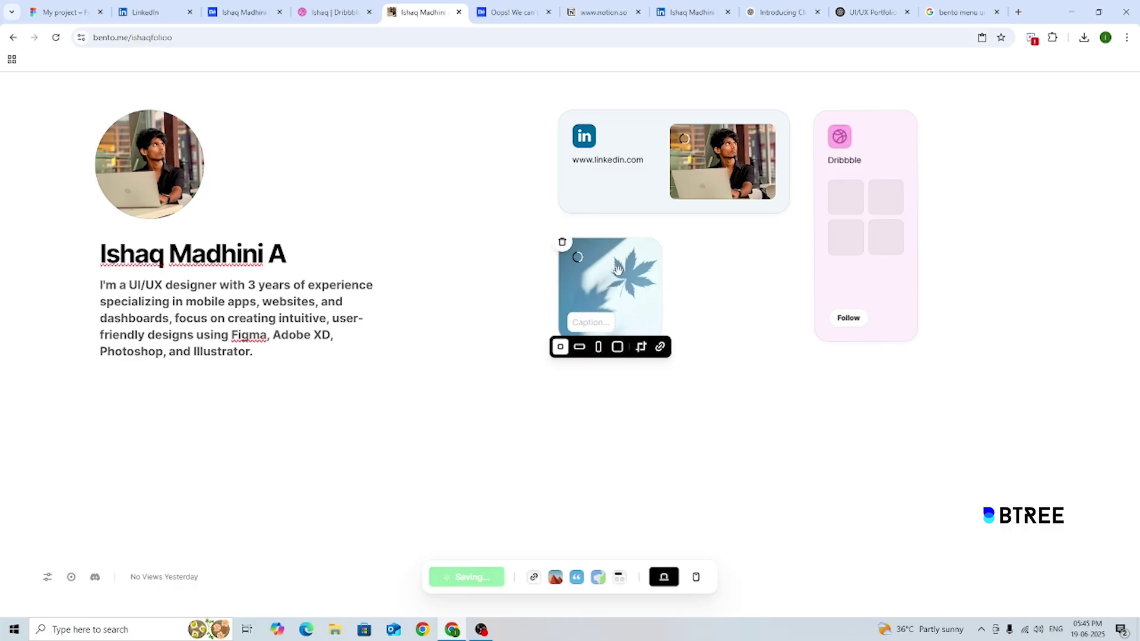
Add a note reading "Explore all my Social media profiles to view my designs", make it a wide rectangle and place it beneath the LinkedIn card
{"action": "left_click", "coordinate": [581, 578]}
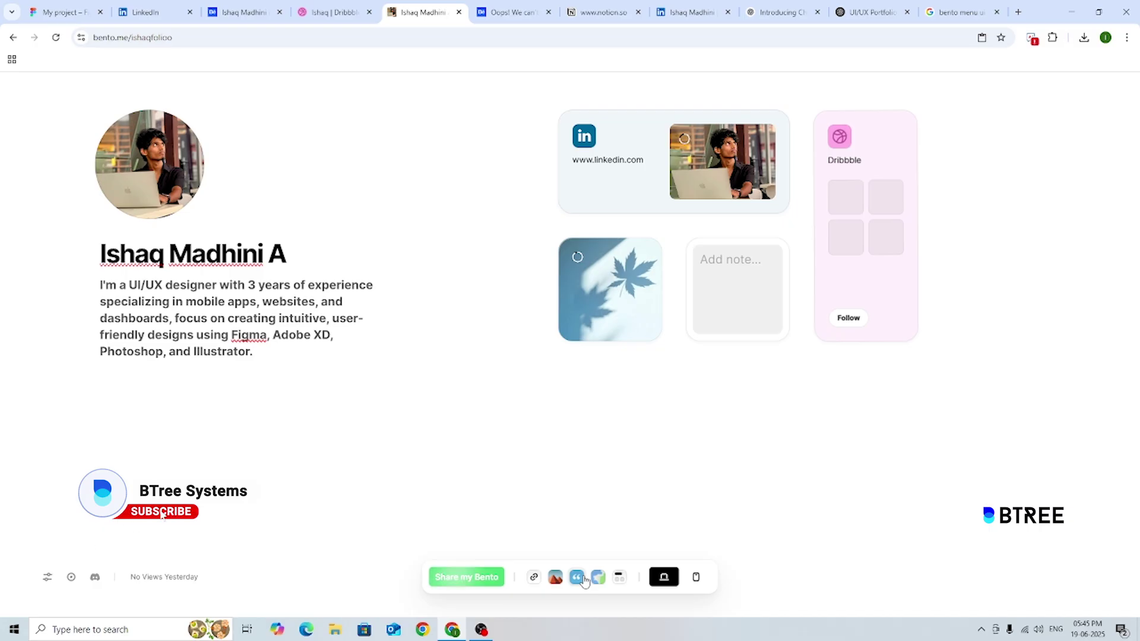
{"action": "type", "text": "E"}
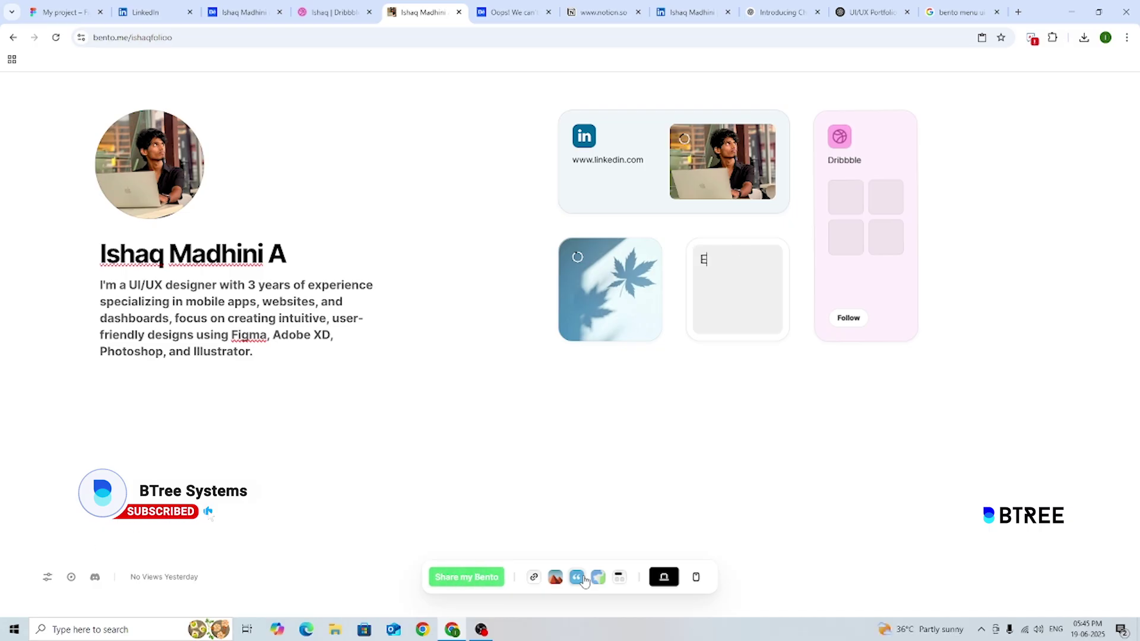
{"action": "type", "text": "xplore all my "}
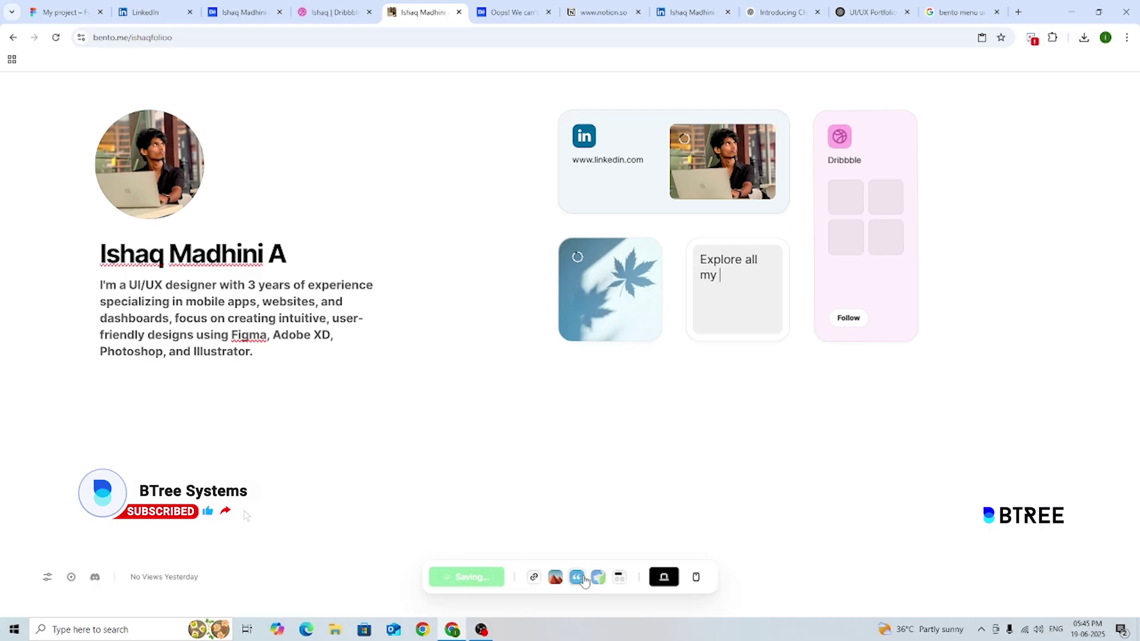
{"action": "type", "text": "Social media profiles to view my designs"}
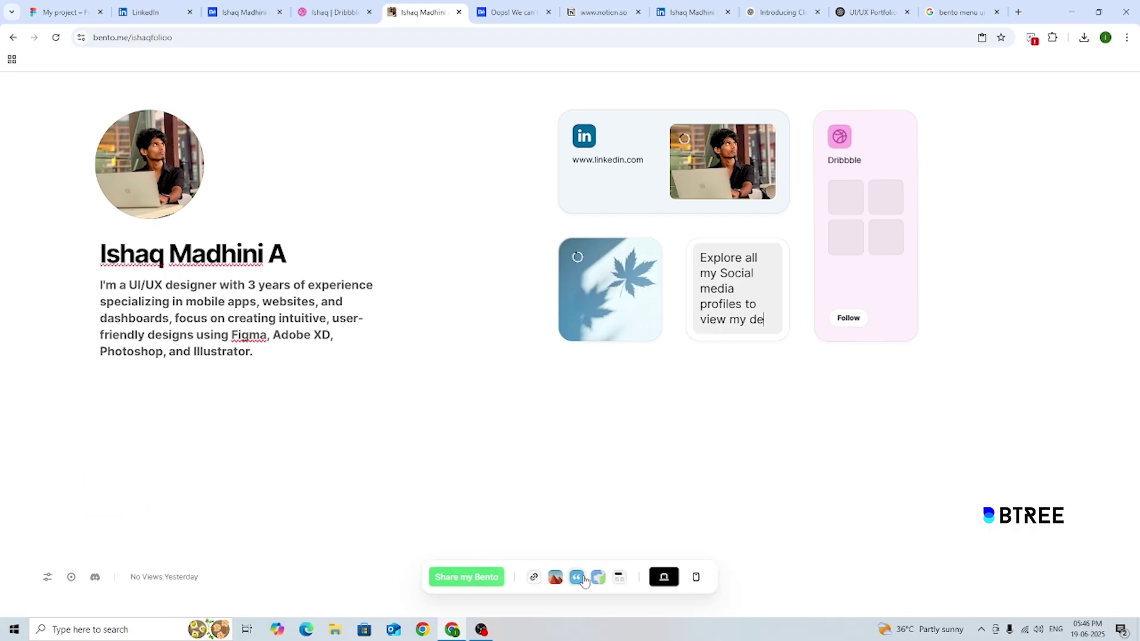
{"action": "left_click", "coordinate": [707, 346]}
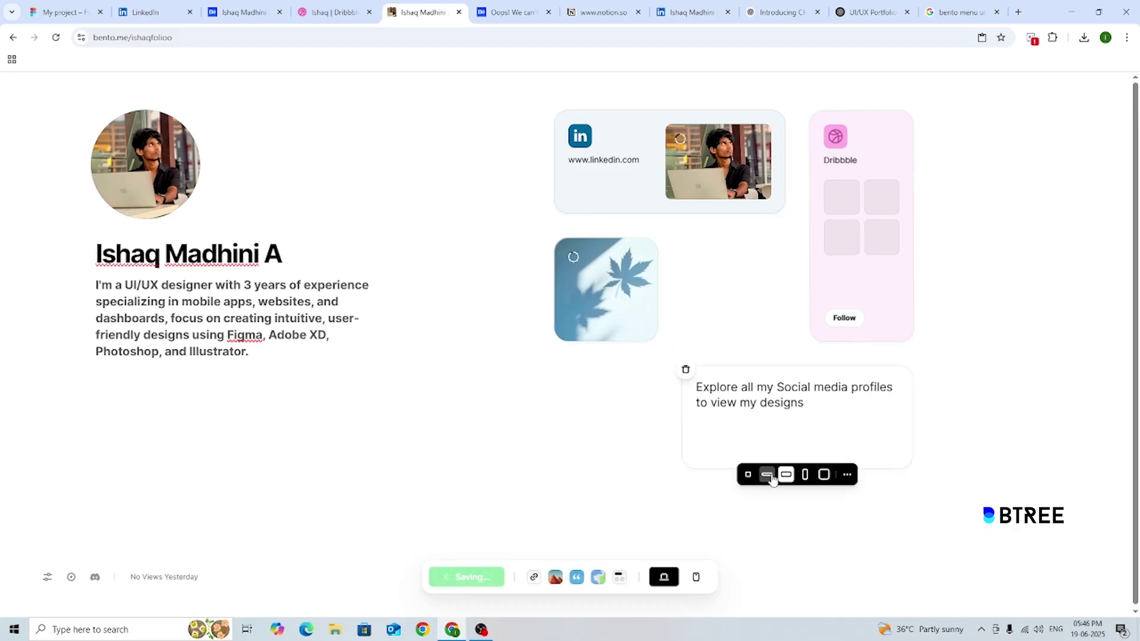
{"action": "left_click", "coordinate": [791, 411]}
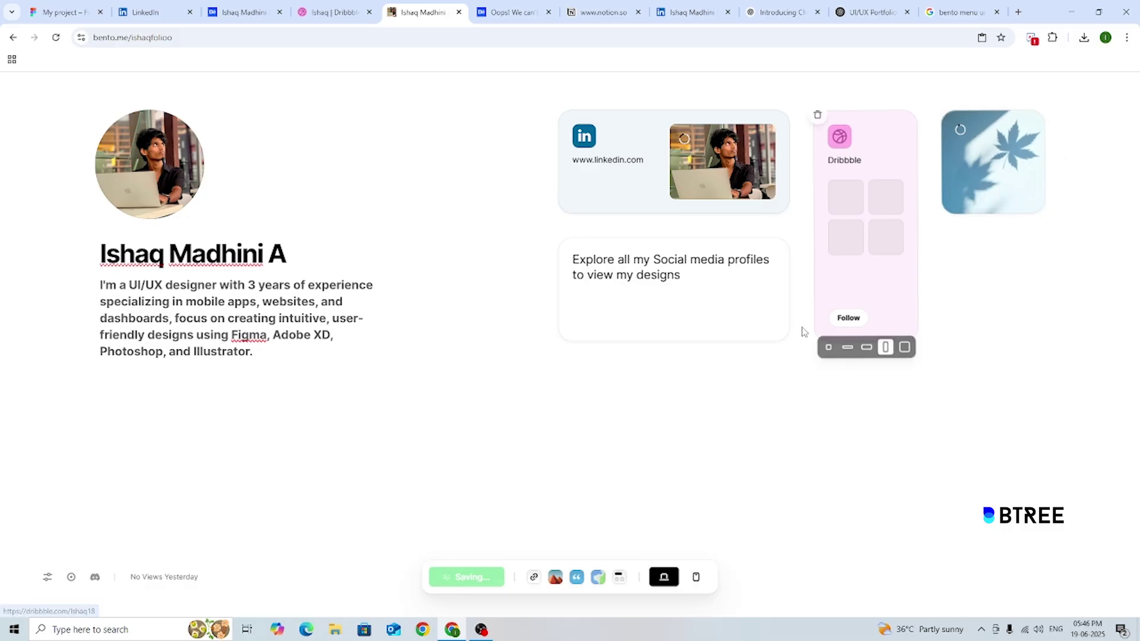
Add a "Profiles" section title above all the cards and a "Projects" section title beneath them
{"action": "left_click", "coordinate": [621, 581]}
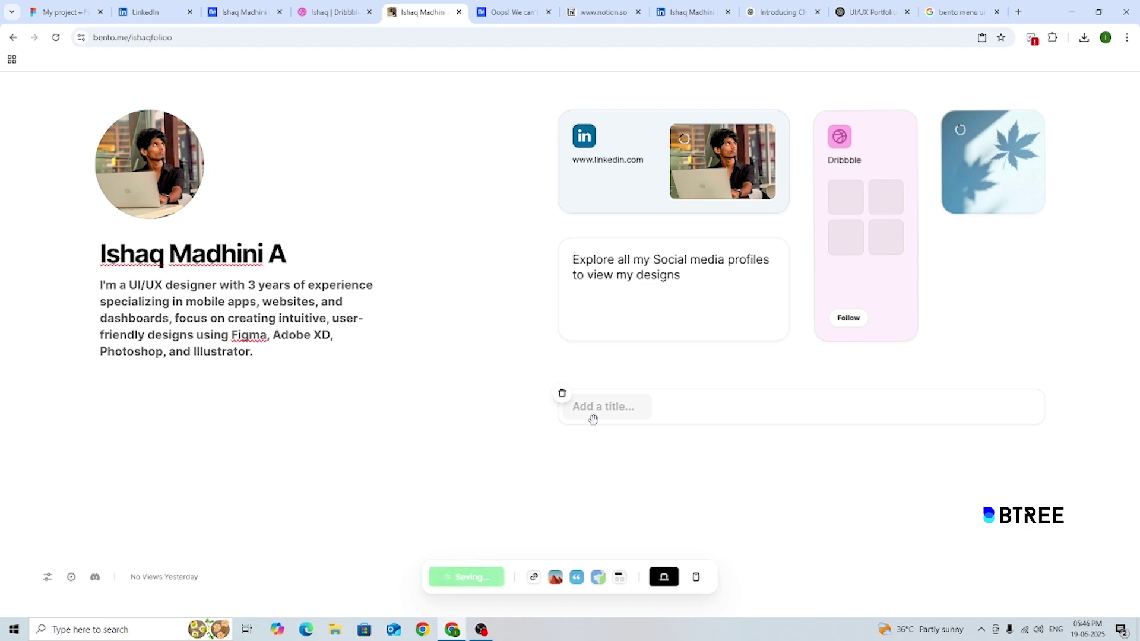
{"action": "type", "text": "Projects"}
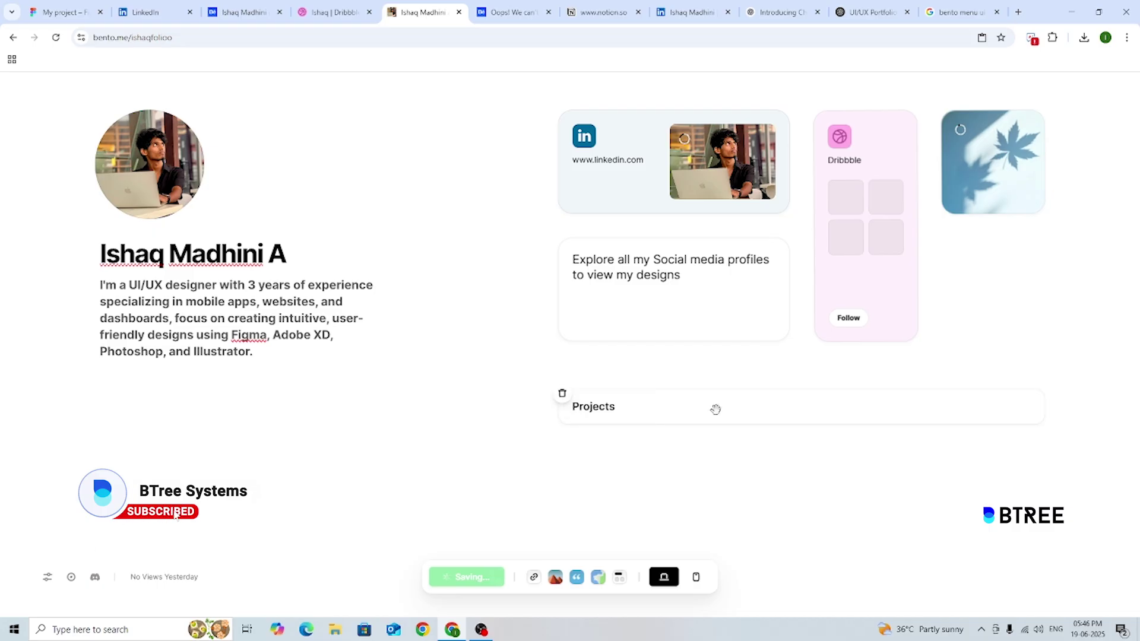
{"action": "left_click_drag", "start_coordinate": [715, 409], "coordinate": [564, 118]}
{"action": "type", "text": "Profiles"}
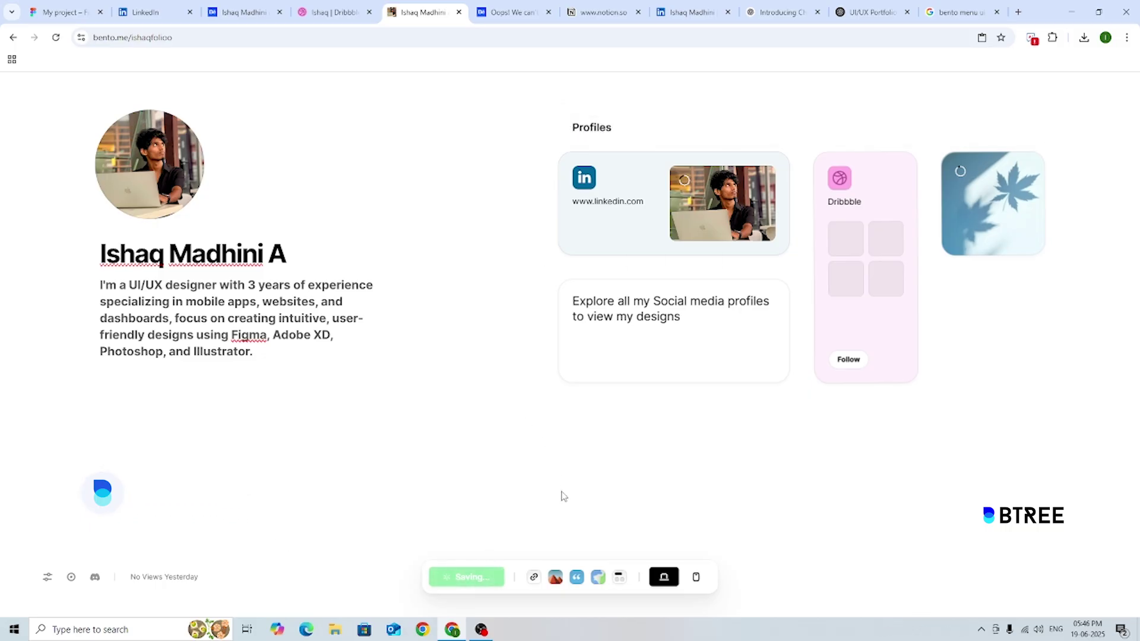
{"action": "left_click", "coordinate": [618, 577]}
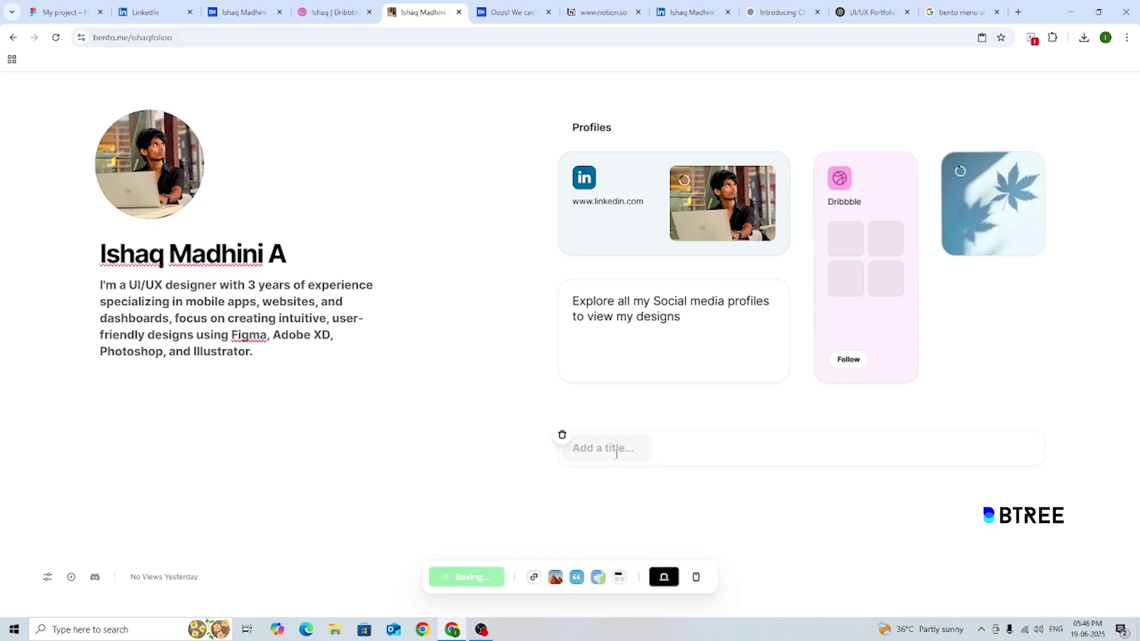
{"action": "type", "text": "Projects"}
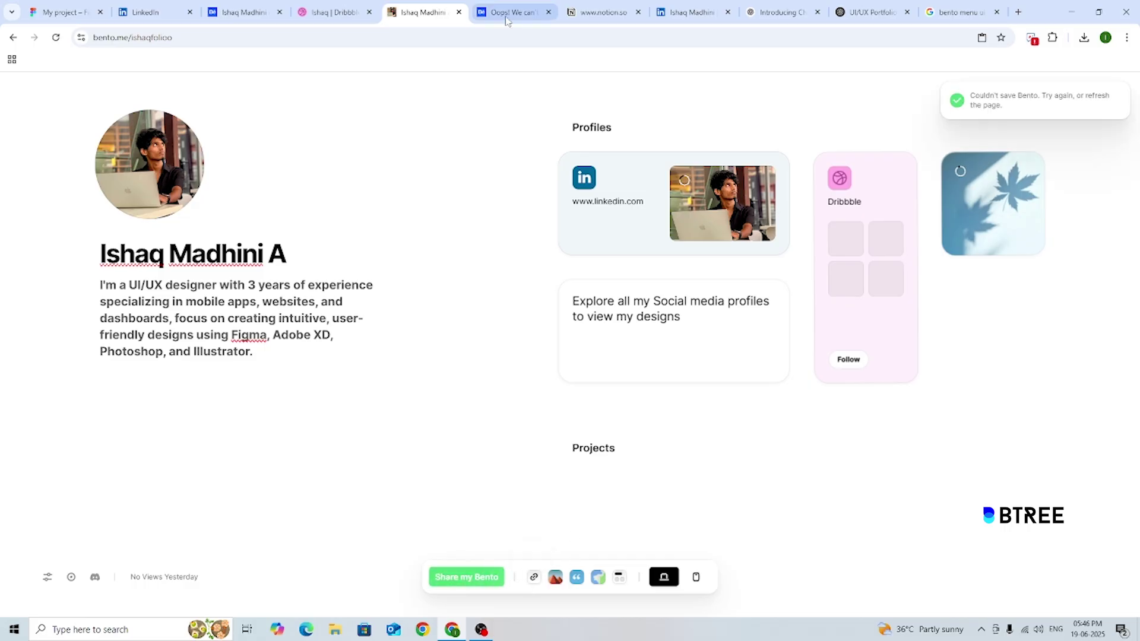
Take the address of The Shadow Effect project from the Behance profile and add it to the Bento page as a link card under Projects
{"action": "left_click", "coordinate": [244, 12]}
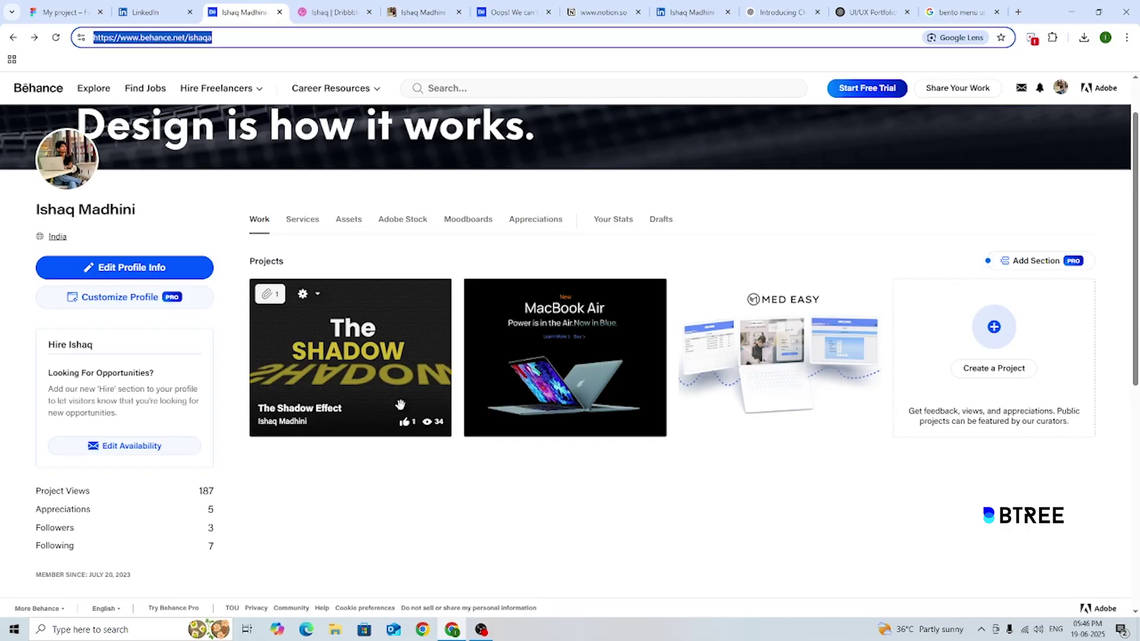
{"action": "left_click", "coordinate": [359, 354]}
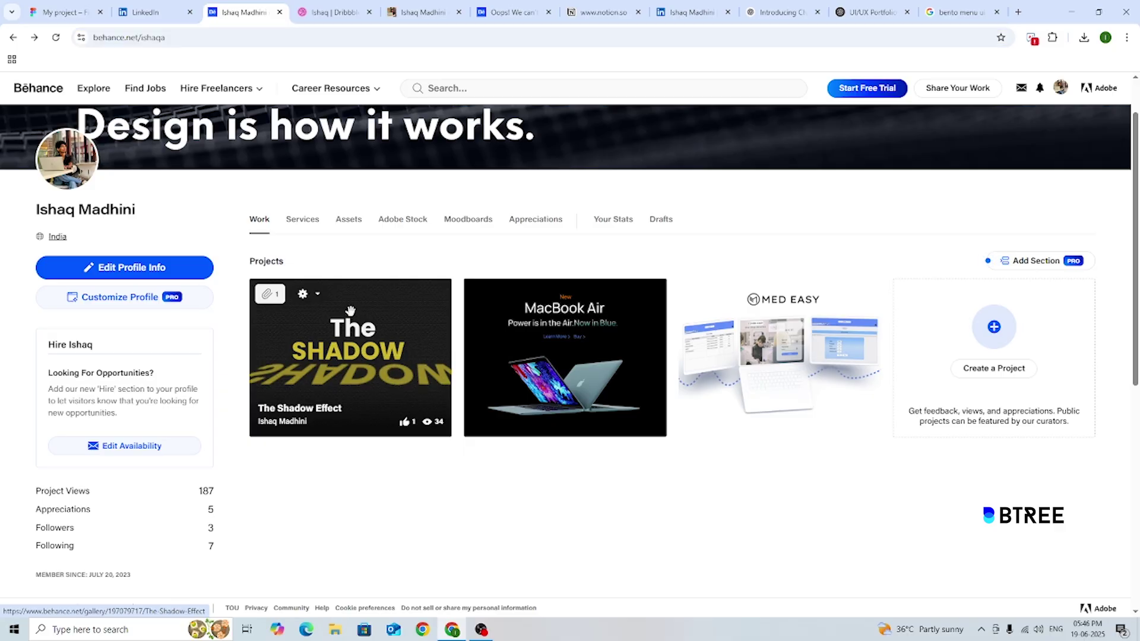
{"action": "left_click", "coordinate": [368, 330]}
{"action": "left_click", "coordinate": [288, 41]}
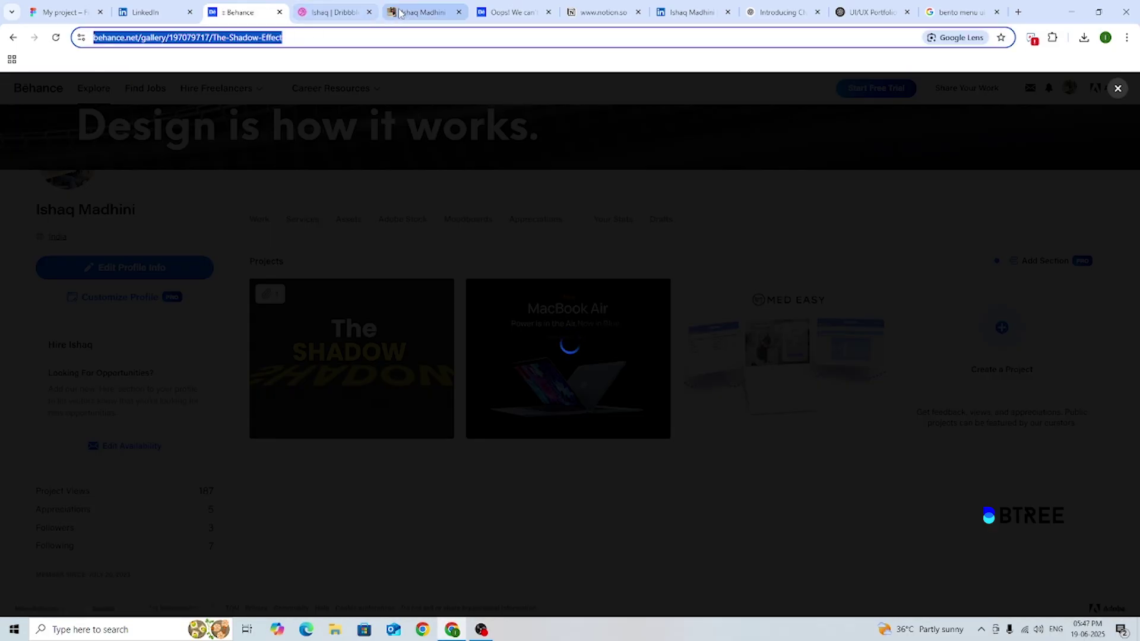
{"action": "left_click", "coordinate": [423, 12]}
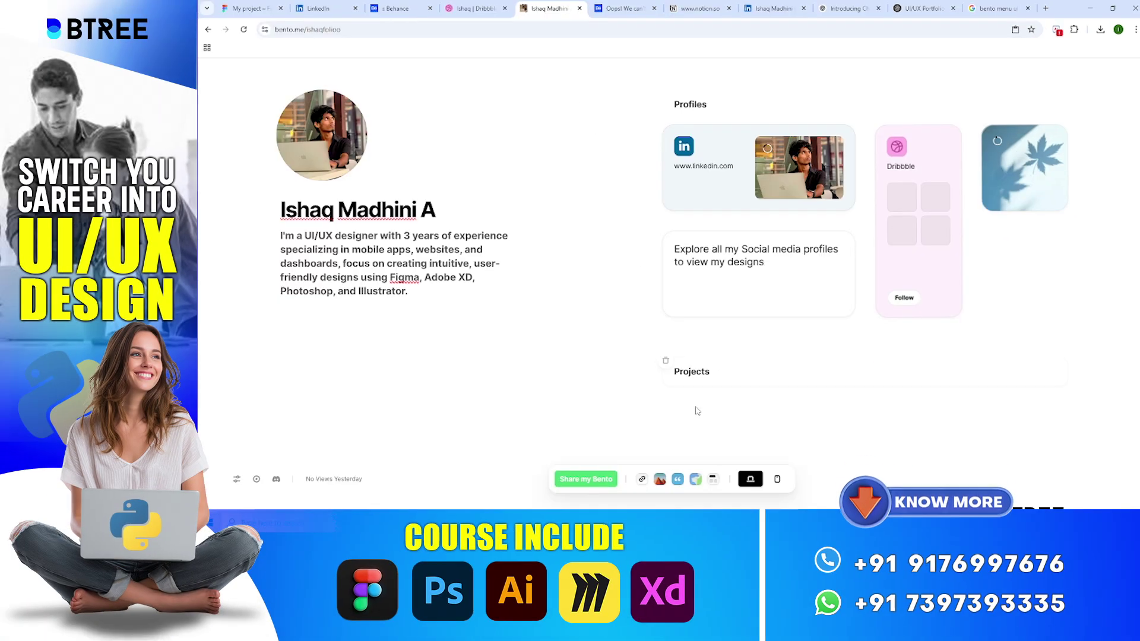
{"action": "left_click", "coordinate": [644, 478]}
{"action": "key", "text": "ctrl+v"}
{"action": "key", "text": "Return"}
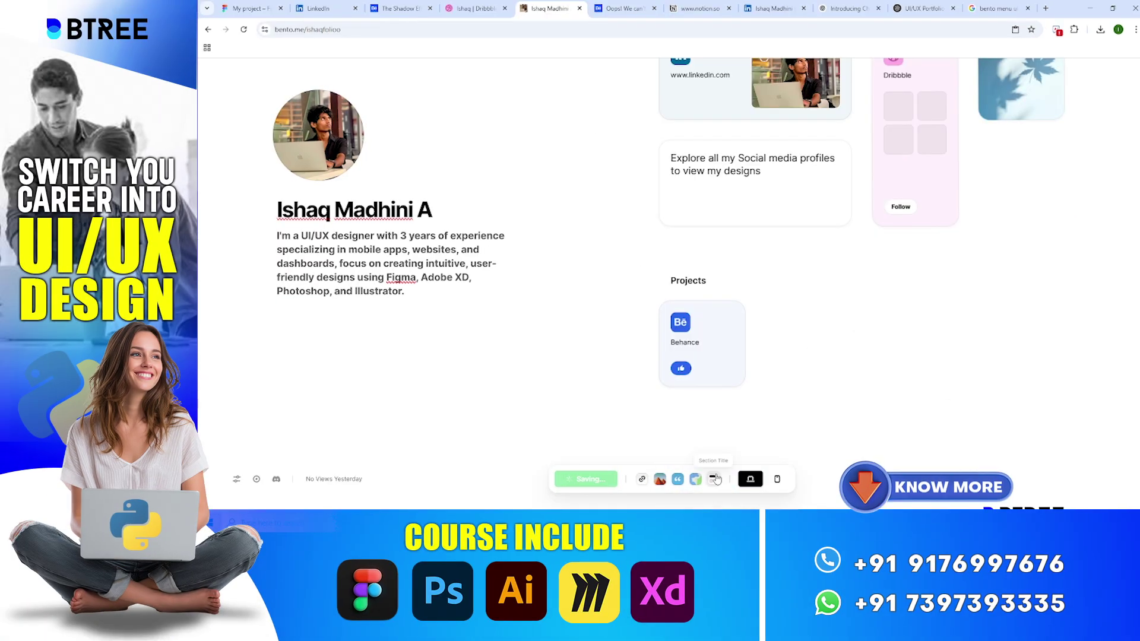
Add a note reading "Shadow Effect", resize it to the thin wide bar and place it beneath the Behance project card
{"action": "left_click", "coordinate": [679, 479]}
{"action": "type", "text": "Shadow Effect"}
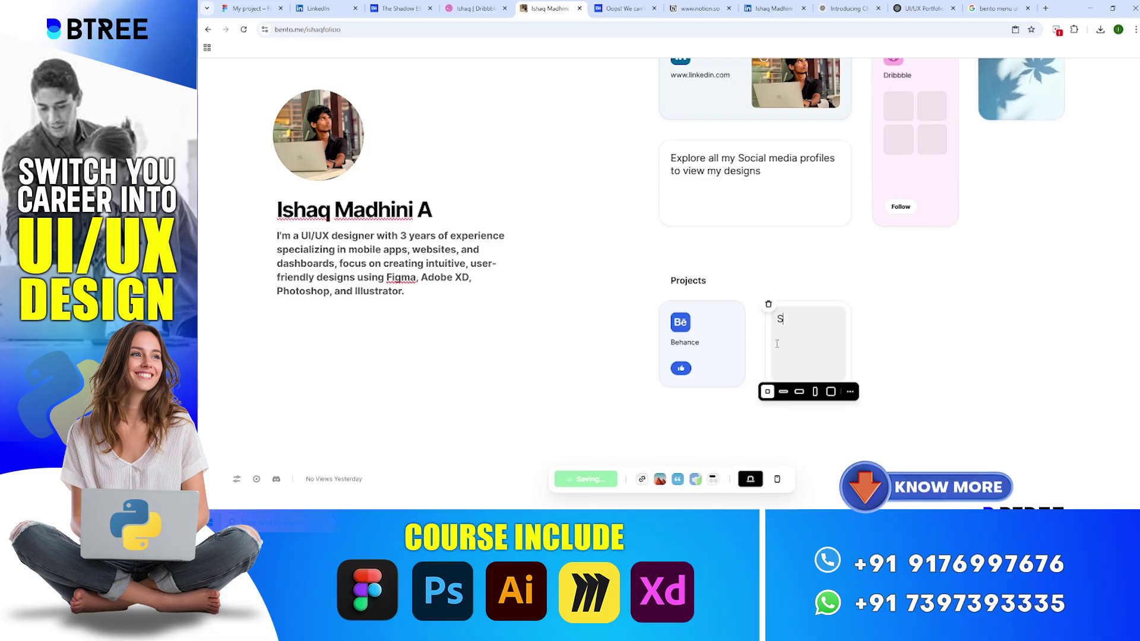
{"action": "left_click", "coordinate": [784, 391]}
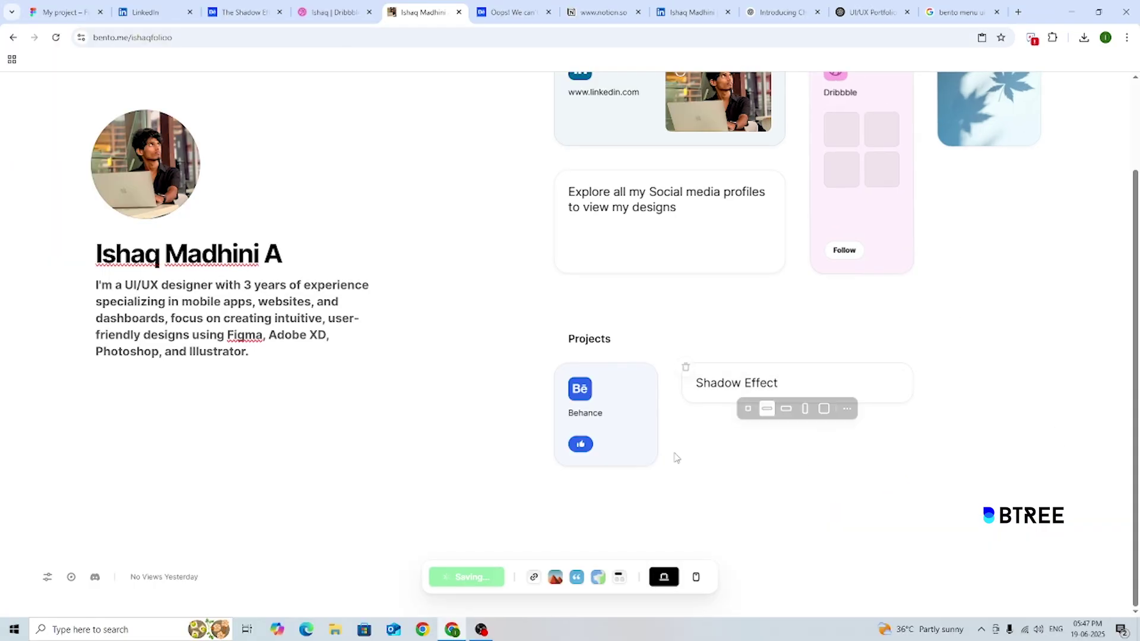
{"action": "left_click_drag", "start_coordinate": [749, 321], "coordinate": [707, 415]}
{"action": "left_click_drag", "start_coordinate": [612, 501], "coordinate": [704, 418]}
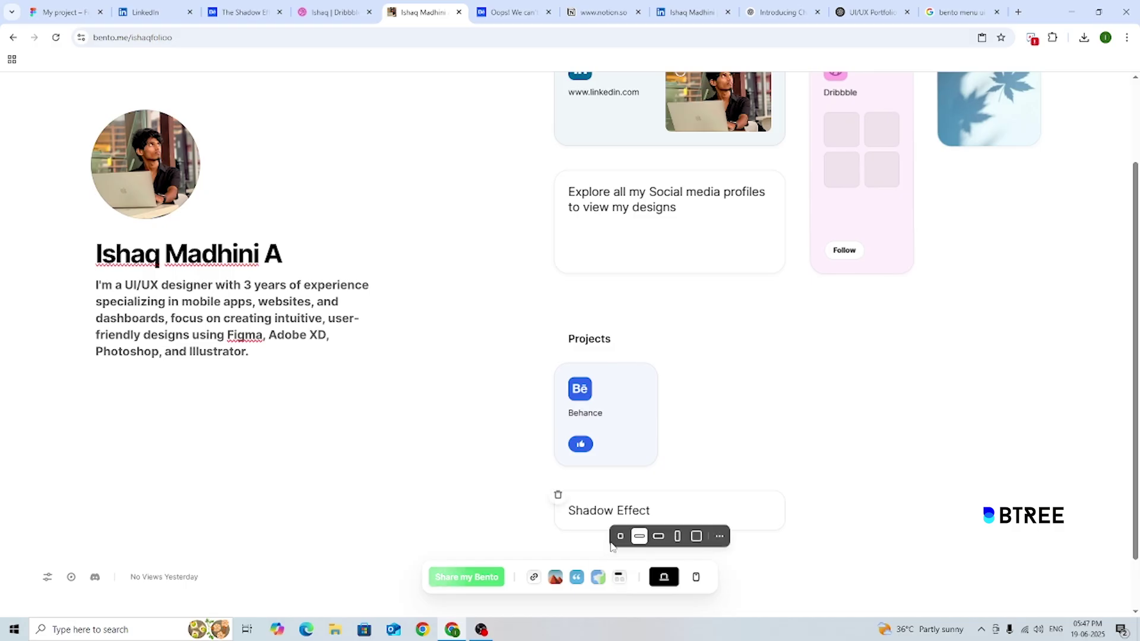
Close The Shadow Effect project on Behance and take the link address of the Macbook Poster Design project from the profile
{"action": "left_click", "coordinate": [534, 578]}
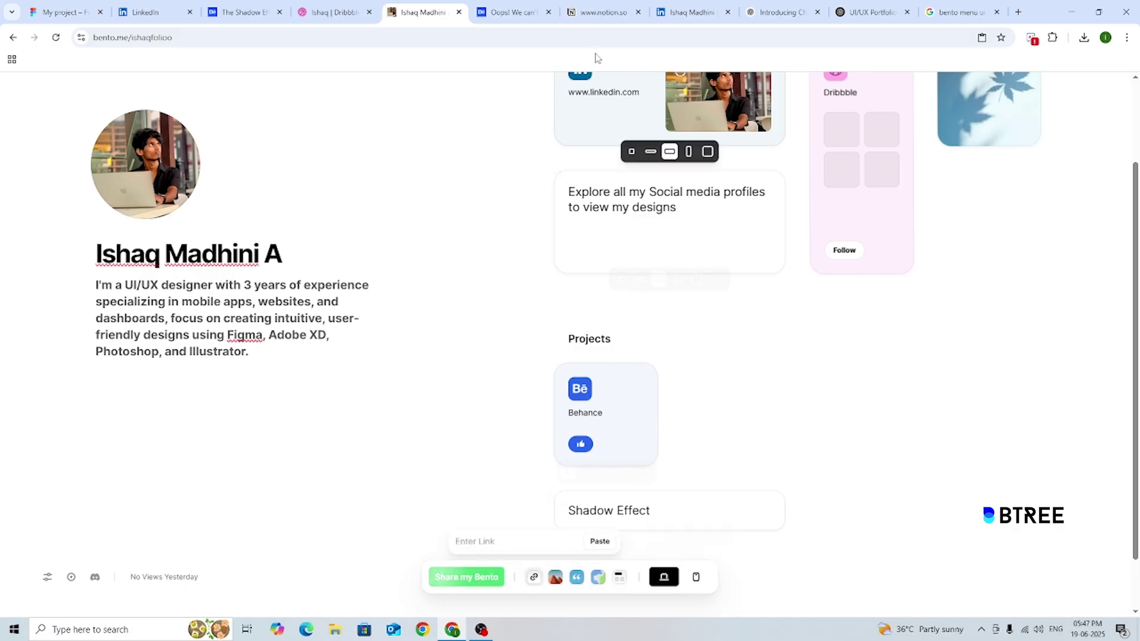
{"action": "left_click", "coordinate": [253, 13]}
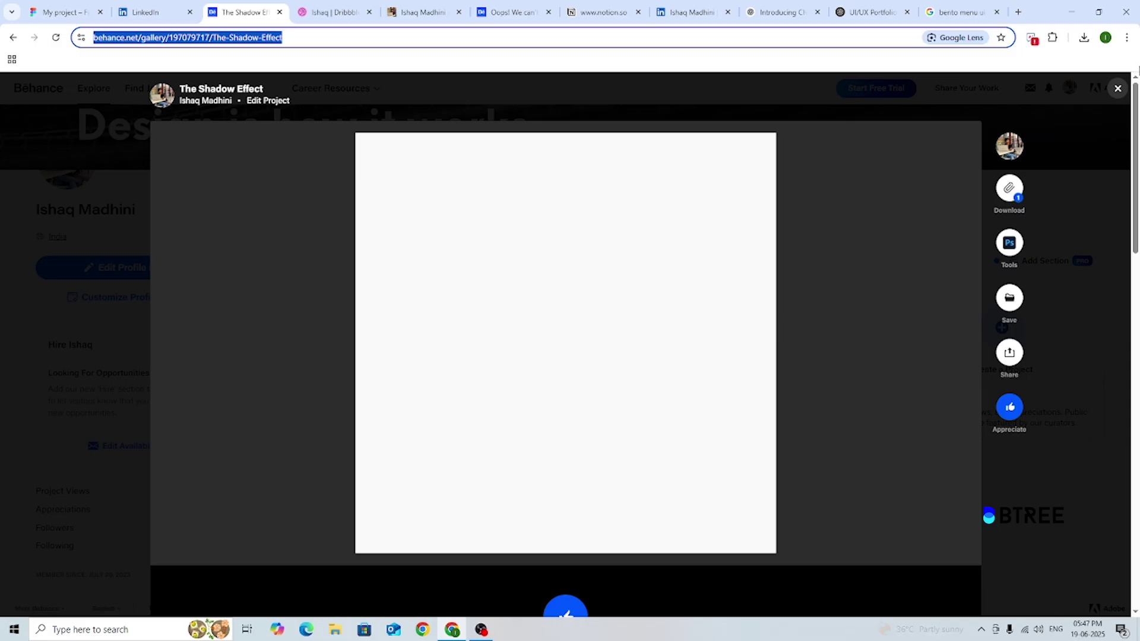
{"action": "left_click", "coordinate": [1119, 89]}
{"action": "right_click", "coordinate": [586, 354]}
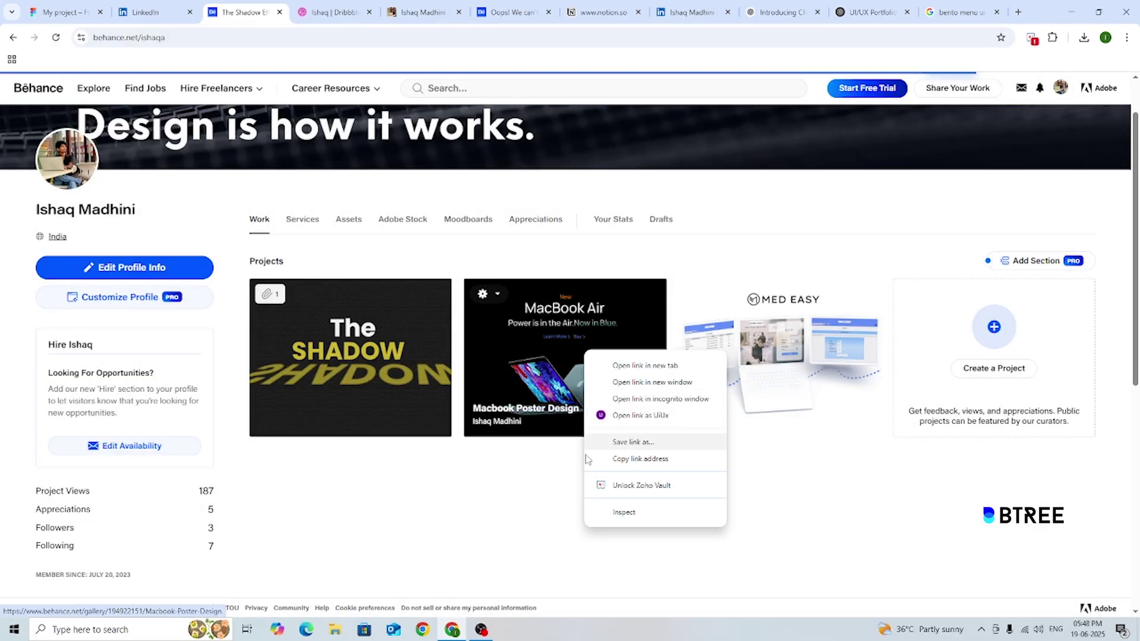
{"action": "left_click", "coordinate": [537, 479]}
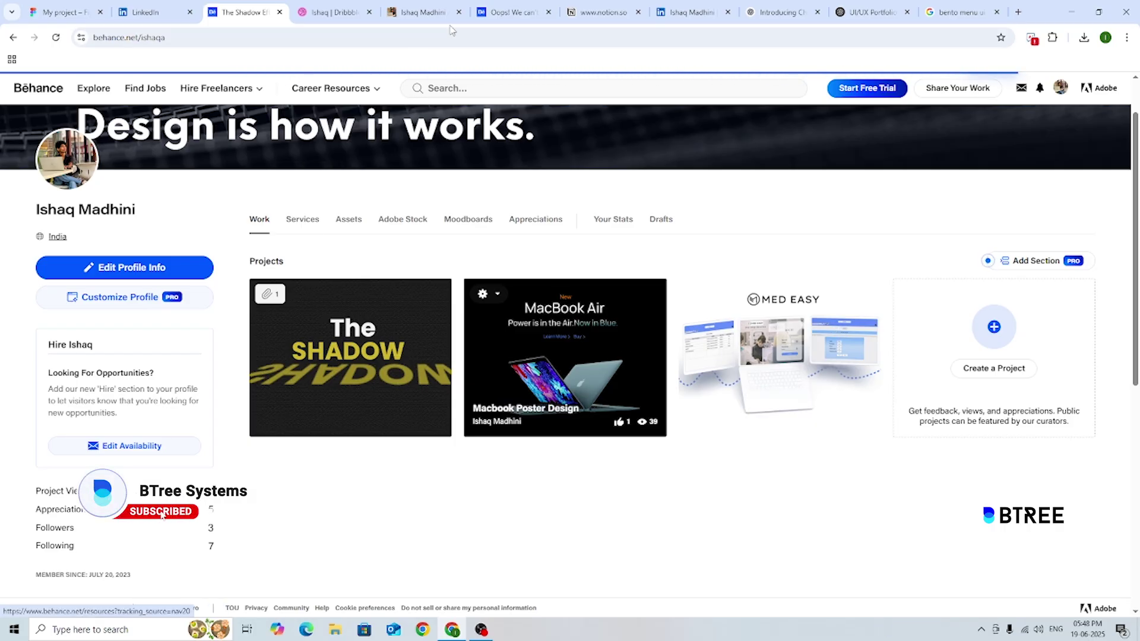
Open the Behance profile from the account options on the page-not-found tab
{"action": "left_click", "coordinate": [491, 16]}
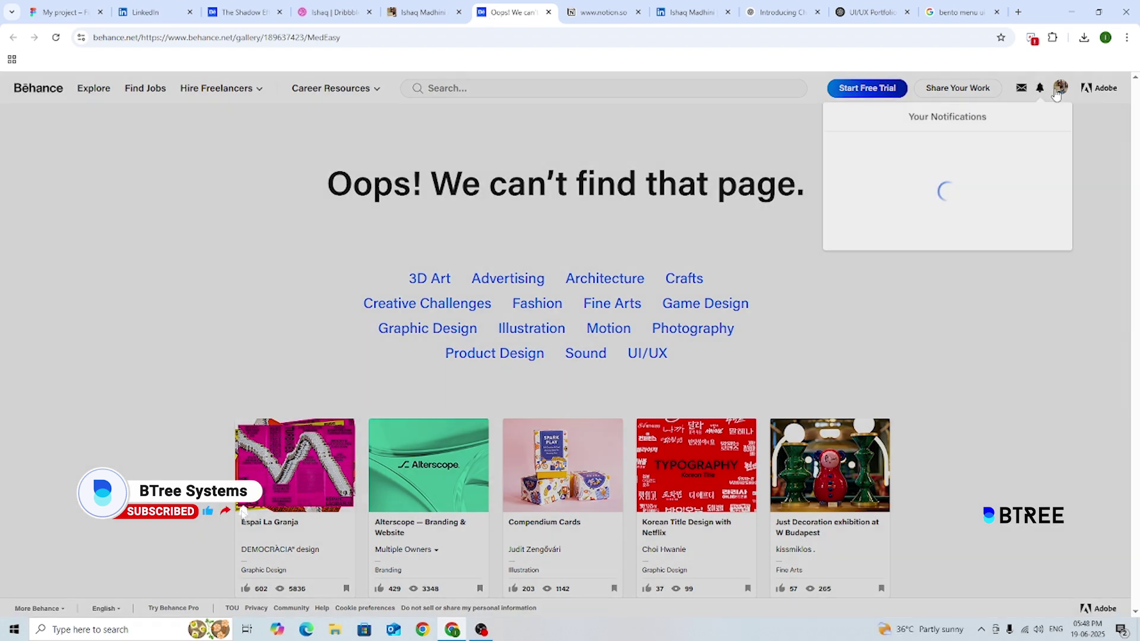
{"action": "mouse_move", "coordinate": [1061, 88]}
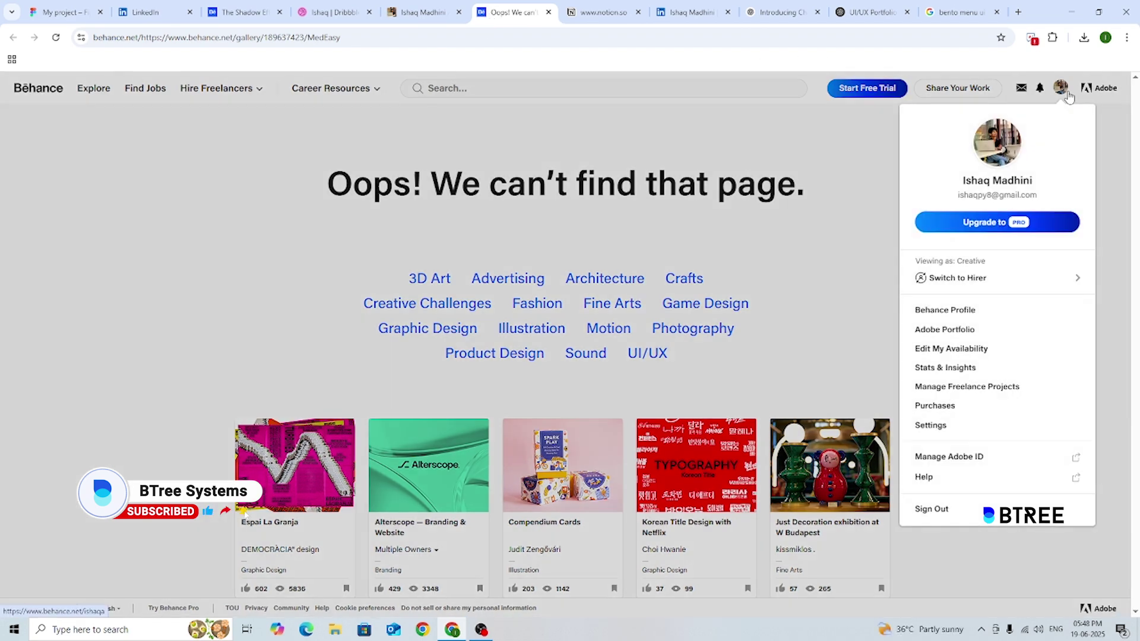
{"action": "left_click", "coordinate": [963, 315]}
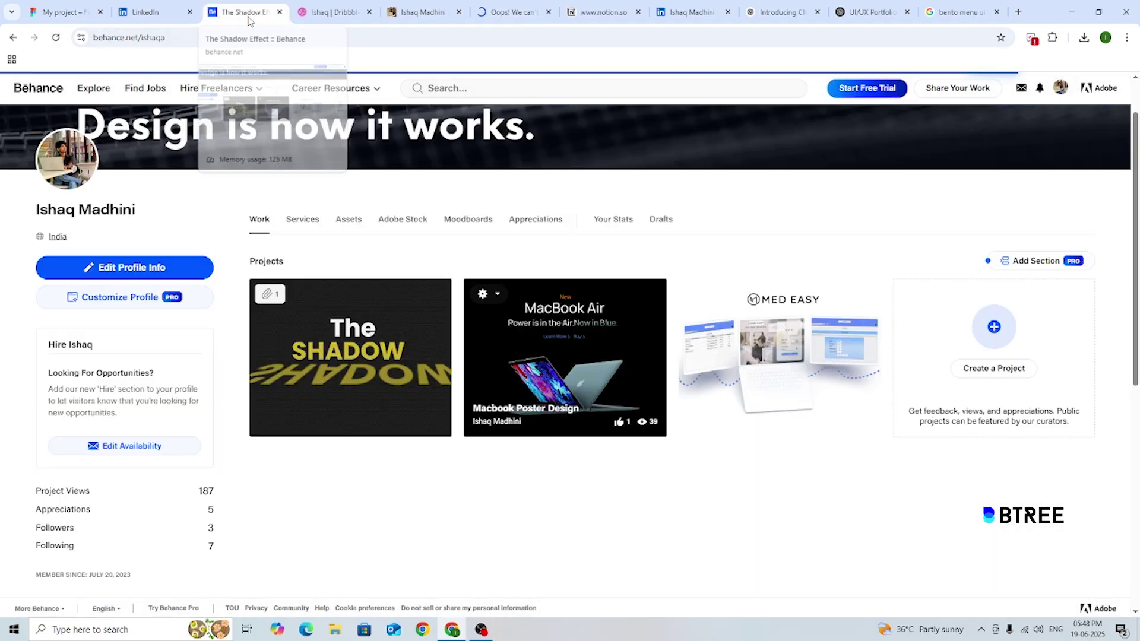
Add the second Behance link as a card beside the first one under Projects and make it a wide rectangle
{"action": "left_click", "coordinate": [423, 13]}
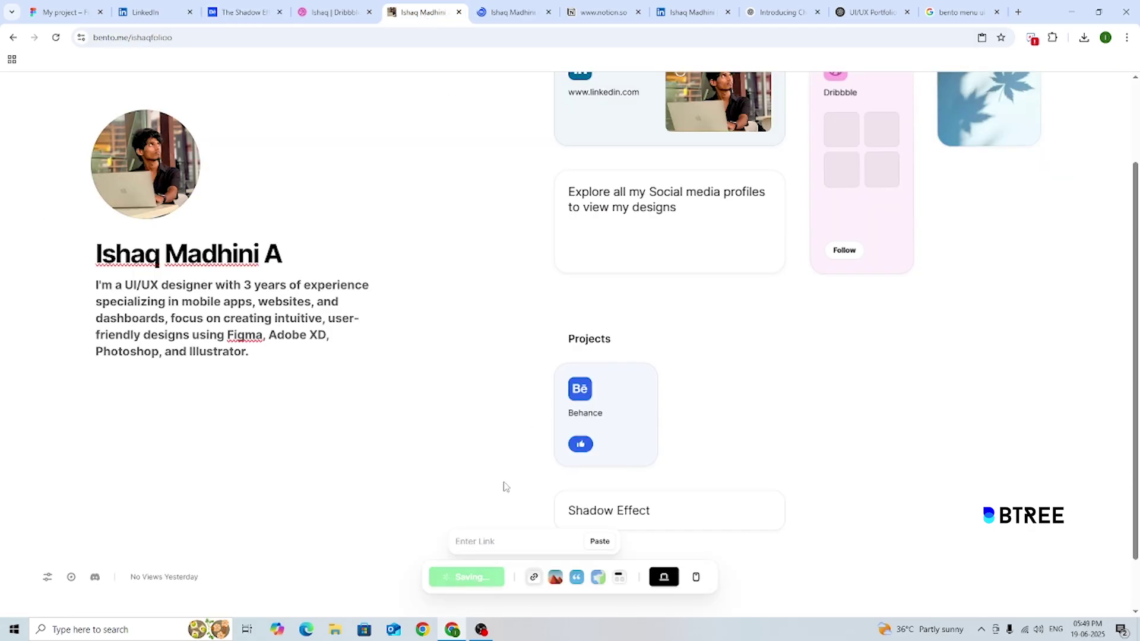
{"action": "scroll", "coordinate": [505, 487], "scroll_direction": "down", "scroll_amount": 1}
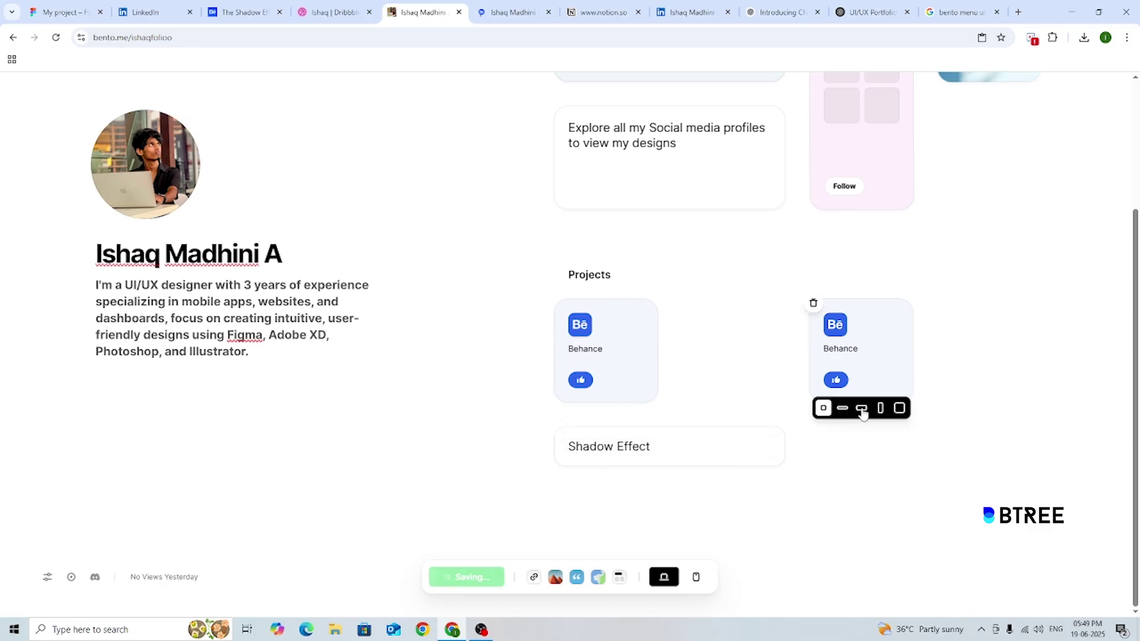
{"action": "left_click", "coordinate": [862, 409]}
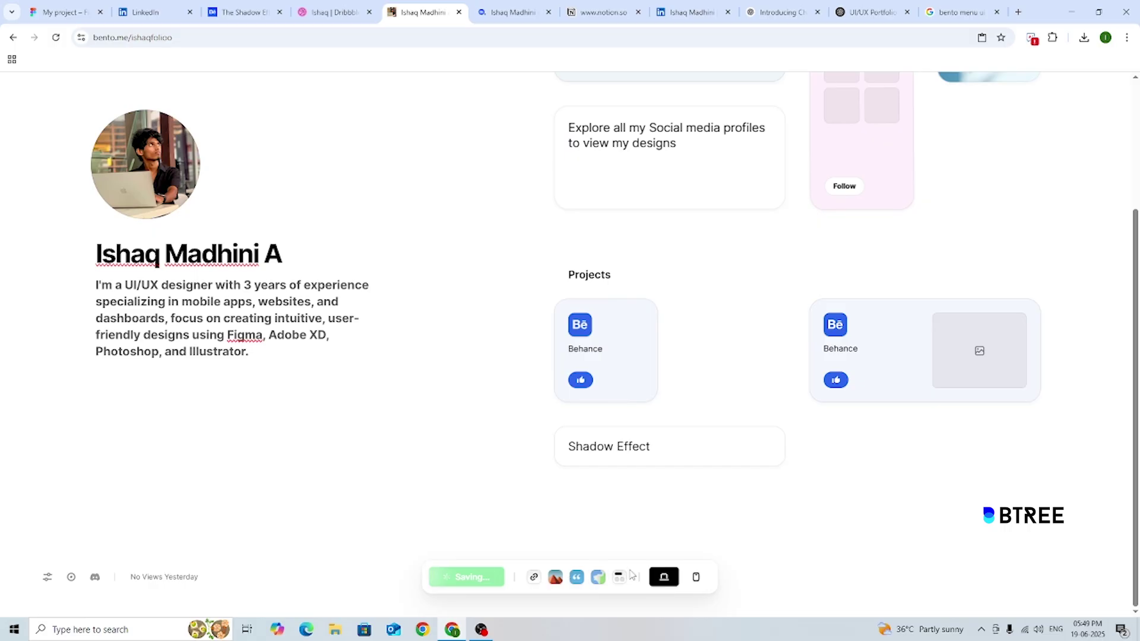
Add an "Apple Posters" note as a thin wide bar beneath the second Behance card, and a "Poster Designs" section title below the notes
{"action": "left_click", "coordinate": [582, 578]}
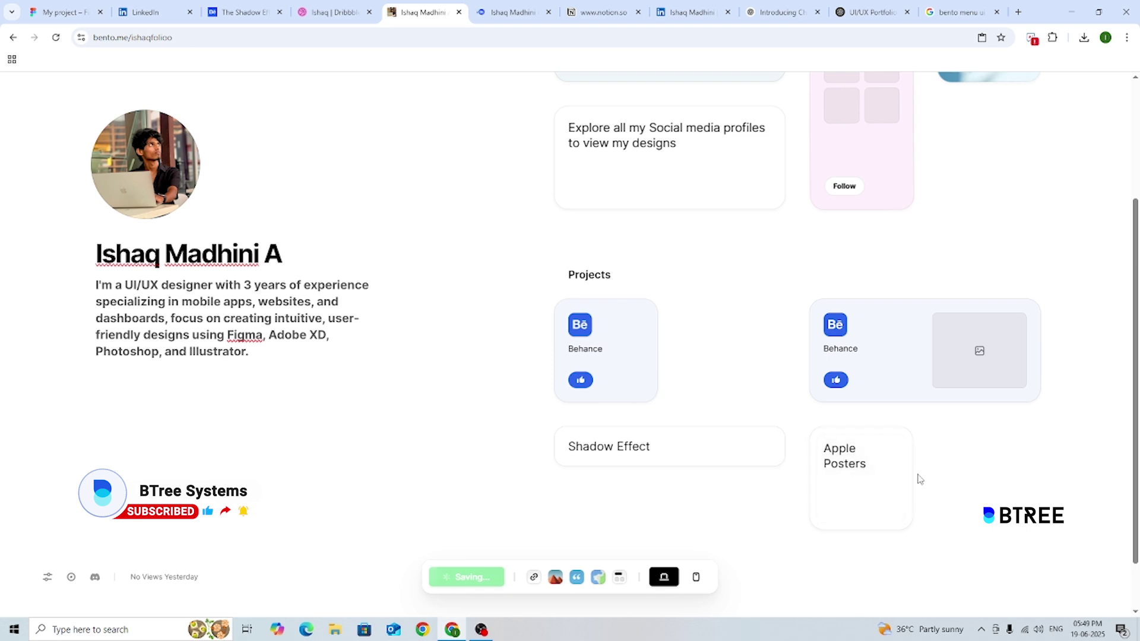
{"action": "mouse_move", "coordinate": [879, 511]}
{"action": "left_click", "coordinate": [833, 538]}
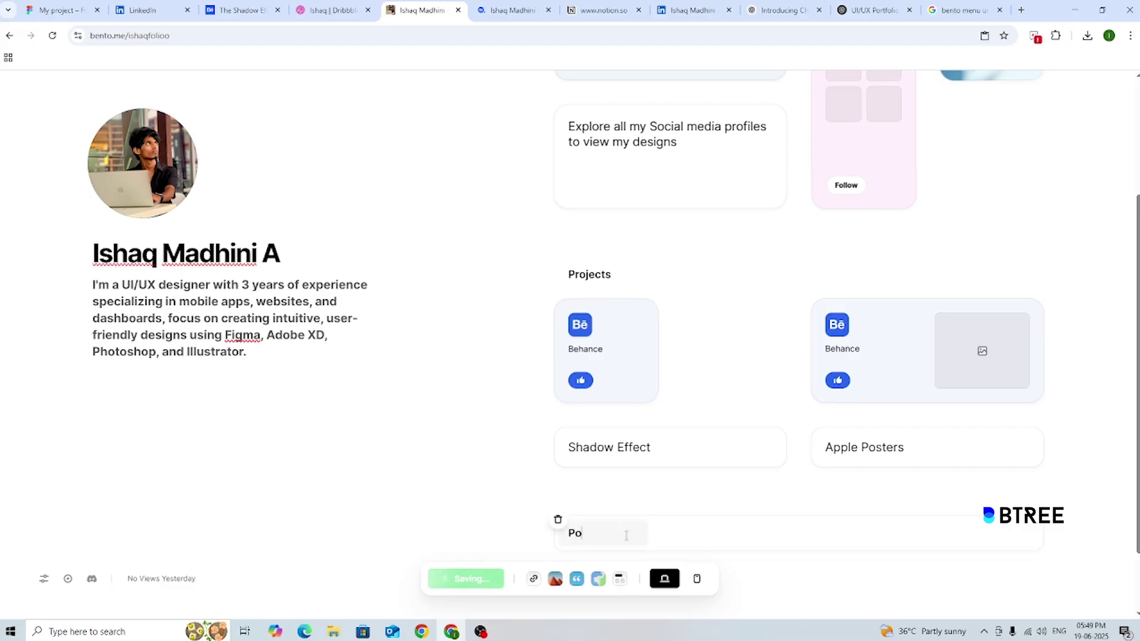
{"action": "type", "text": "Designs"}
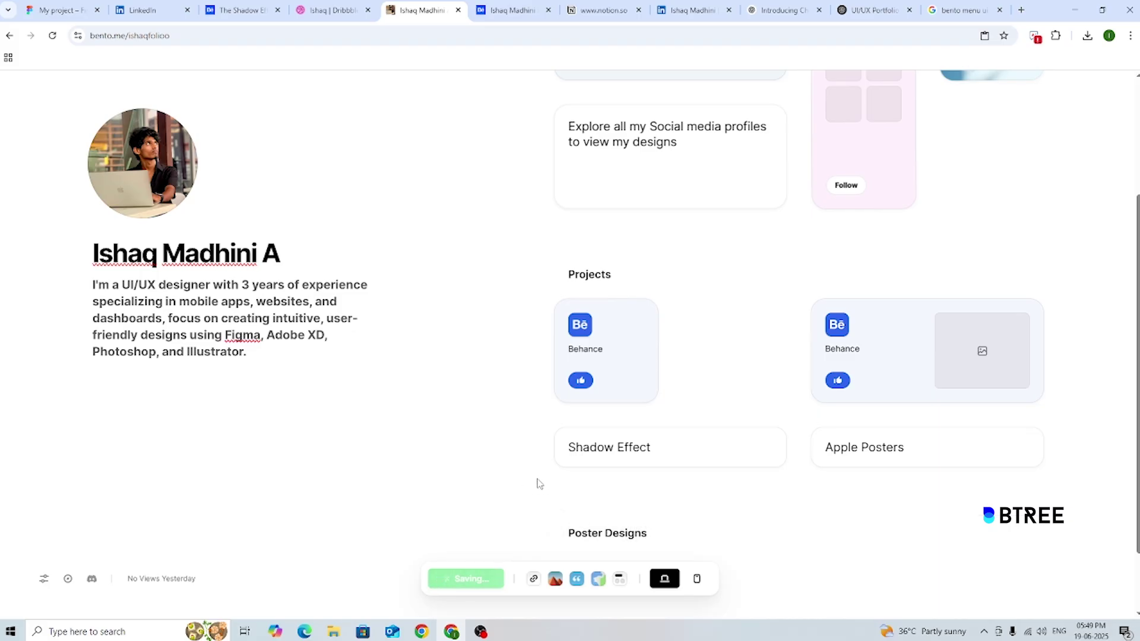
Upload the Korean Baby Girl image from the Downloads folder as an image card on the Bento page
{"action": "scroll", "coordinate": [555, 461], "scroll_direction": "down", "scroll_amount": 1}
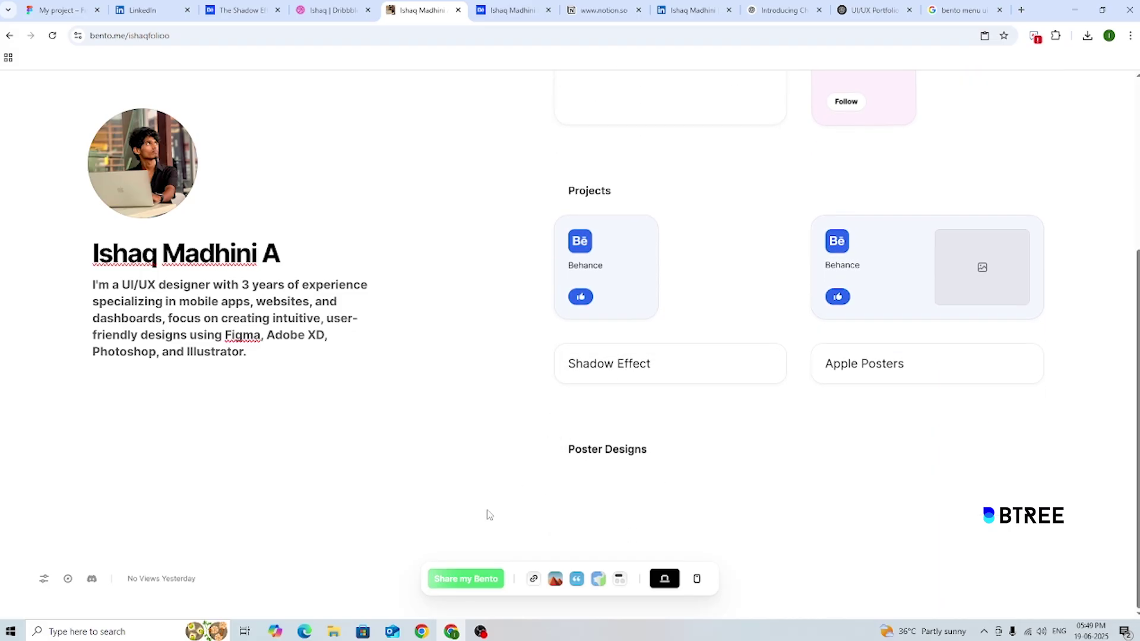
{"action": "left_click", "coordinate": [561, 582]}
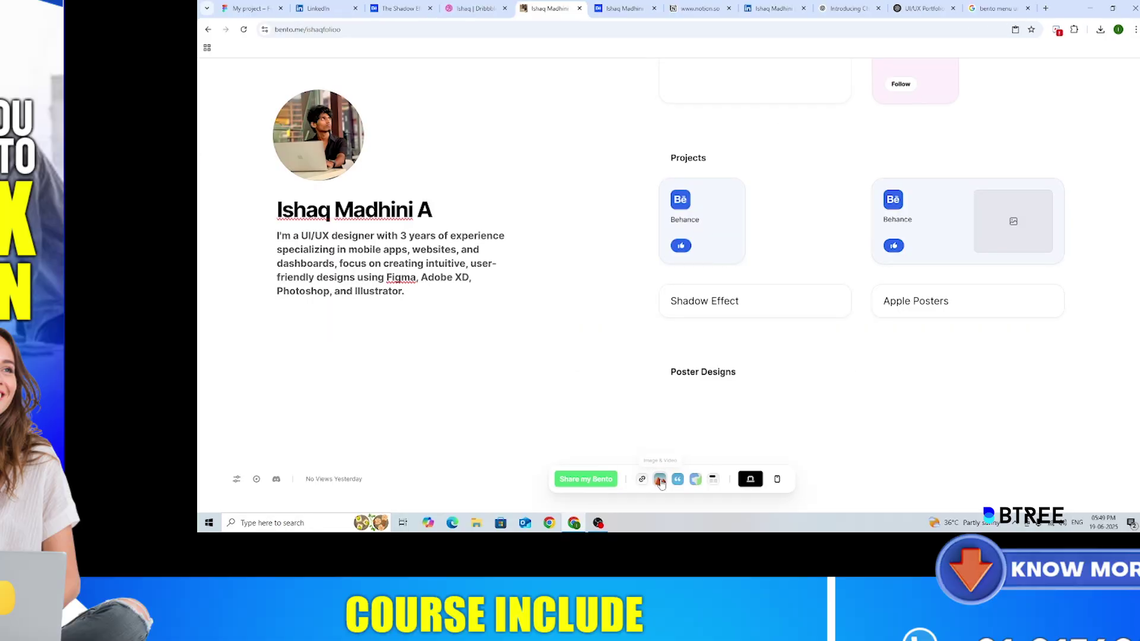
{"action": "scroll", "coordinate": [423, 157], "scroll_direction": "down", "scroll_amount": 6}
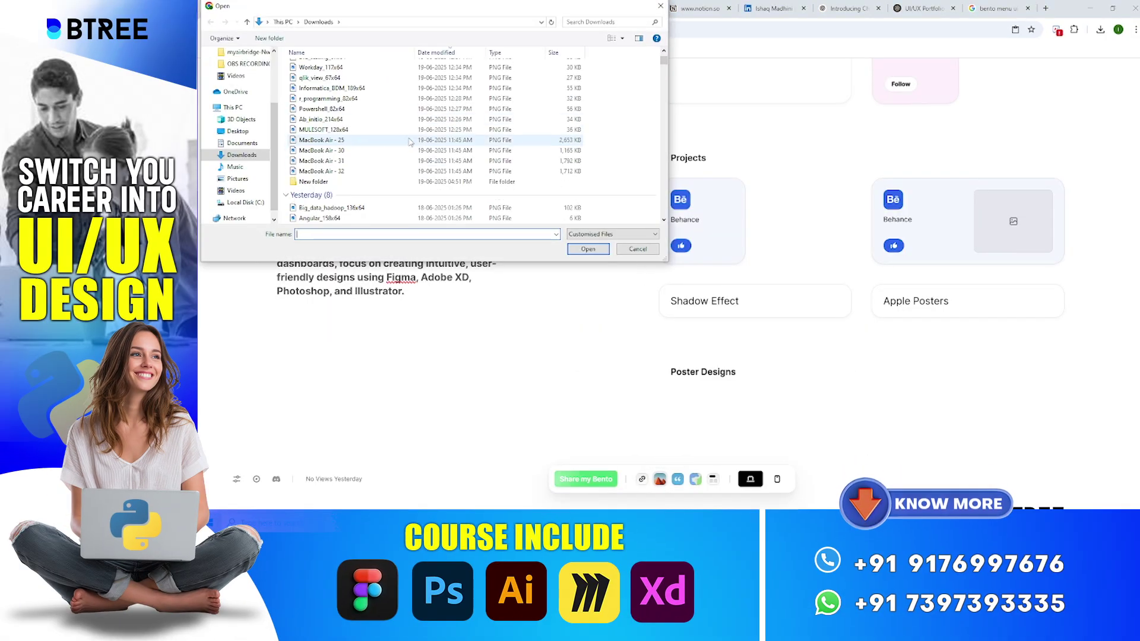
{"action": "scroll", "coordinate": [391, 129], "scroll_direction": "down", "scroll_amount": 10}
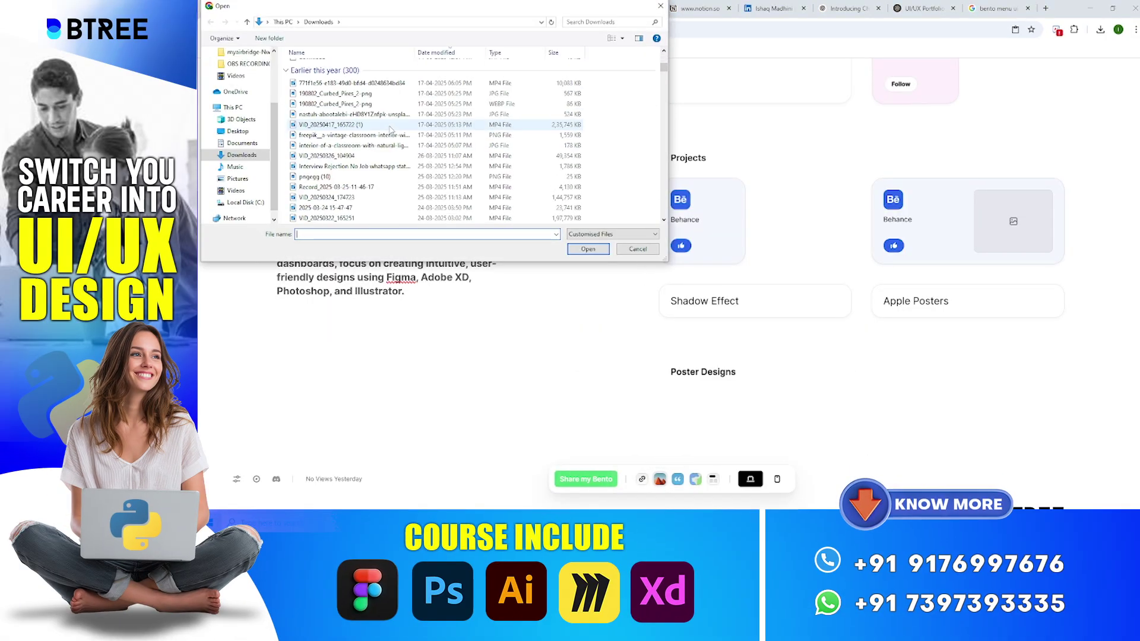
{"action": "scroll", "coordinate": [392, 131], "scroll_direction": "down", "scroll_amount": 8}
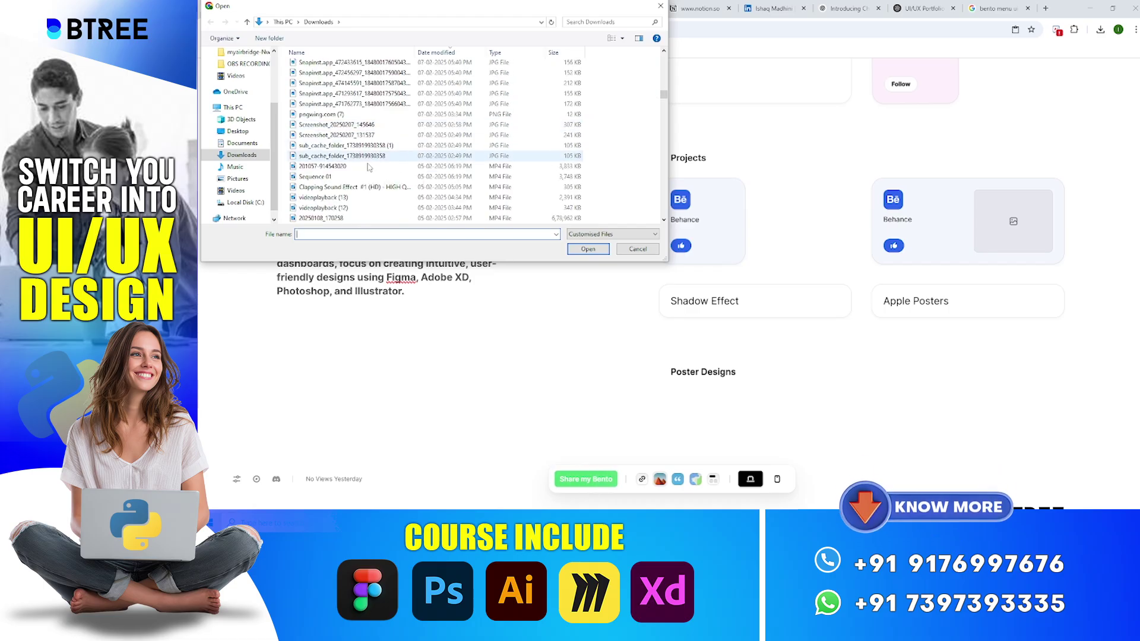
{"action": "left_click", "coordinate": [389, 178]}
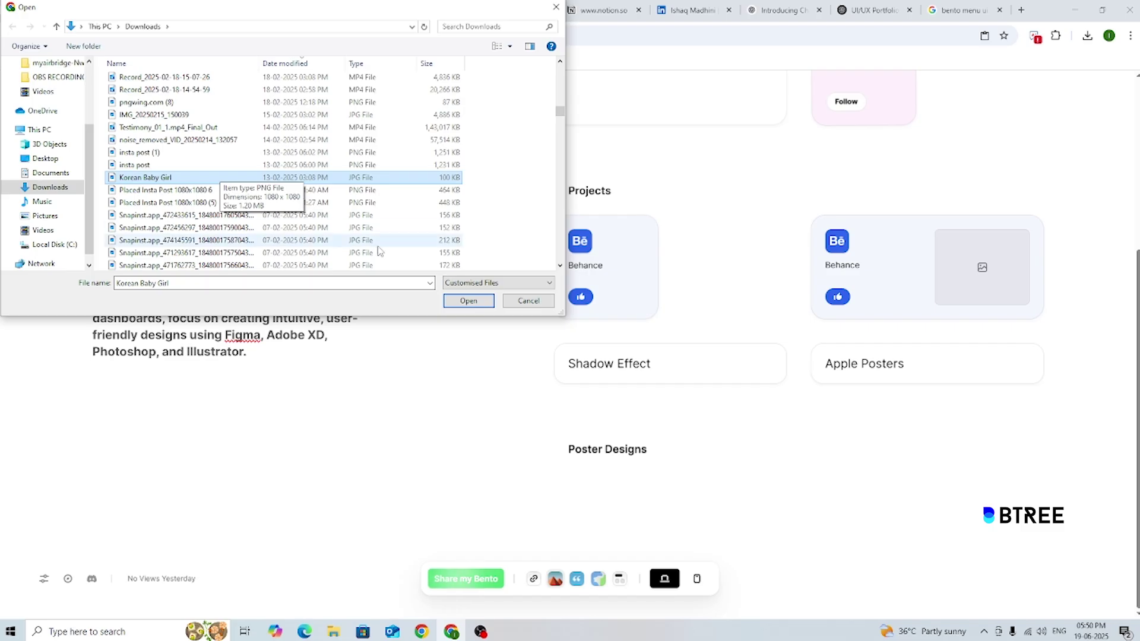
{"action": "left_click", "coordinate": [586, 248]}
Move the cat image card beneath the Poster Designs title and enlarge it to the big square
{"action": "scroll", "coordinate": [606, 345], "scroll_direction": "down", "scroll_amount": 1}
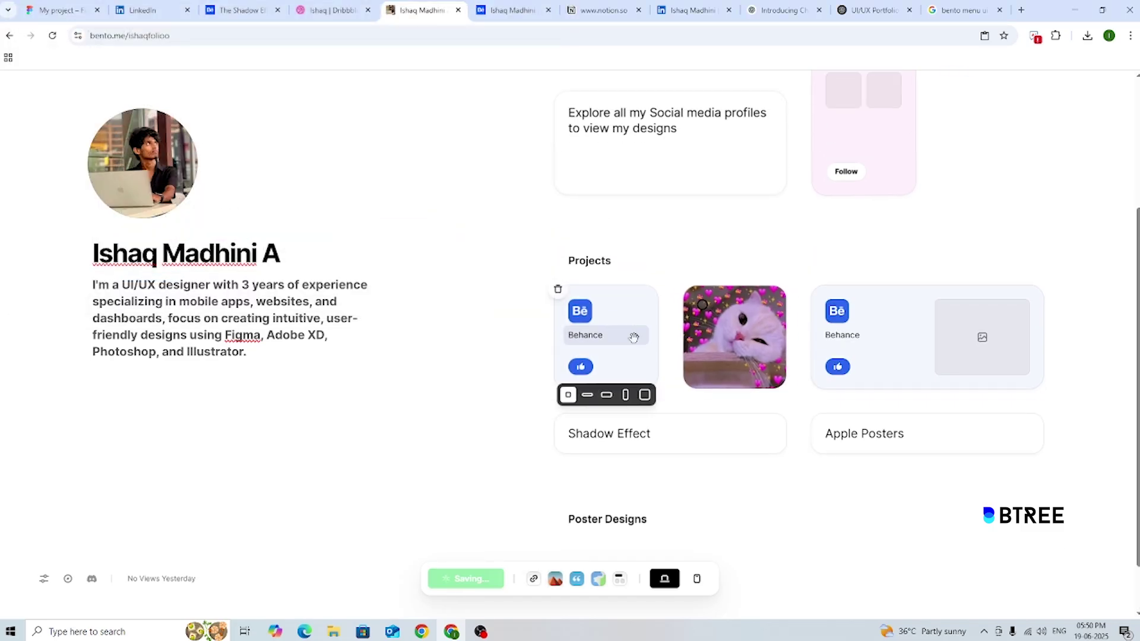
{"action": "left_click_drag", "start_coordinate": [724, 267], "coordinate": [607, 383]}
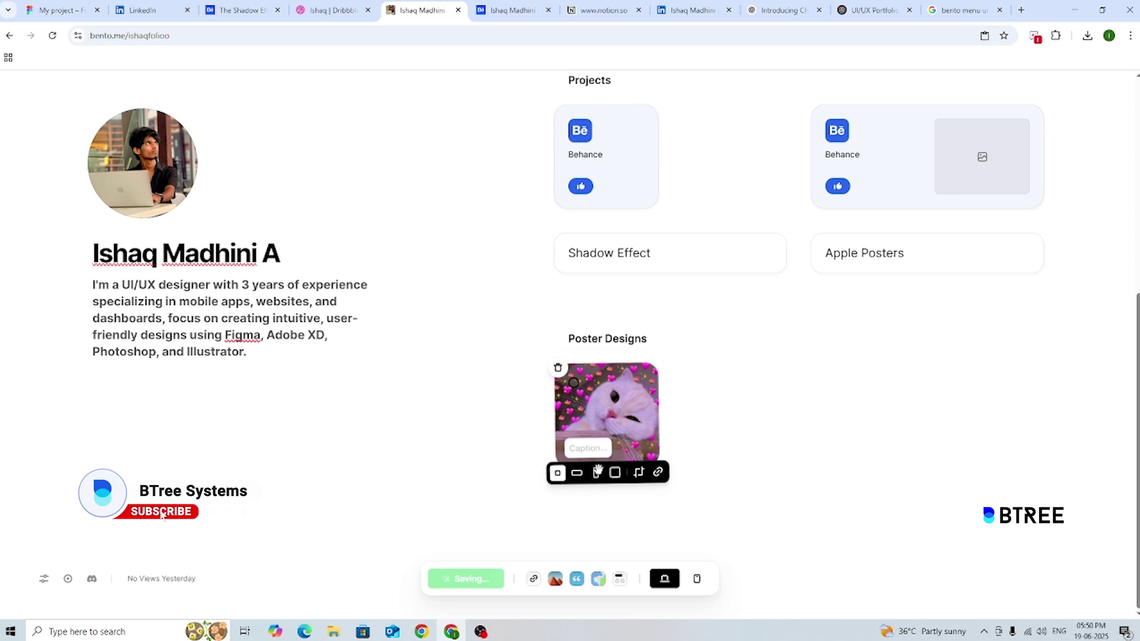
{"action": "left_click", "coordinate": [613, 473]}
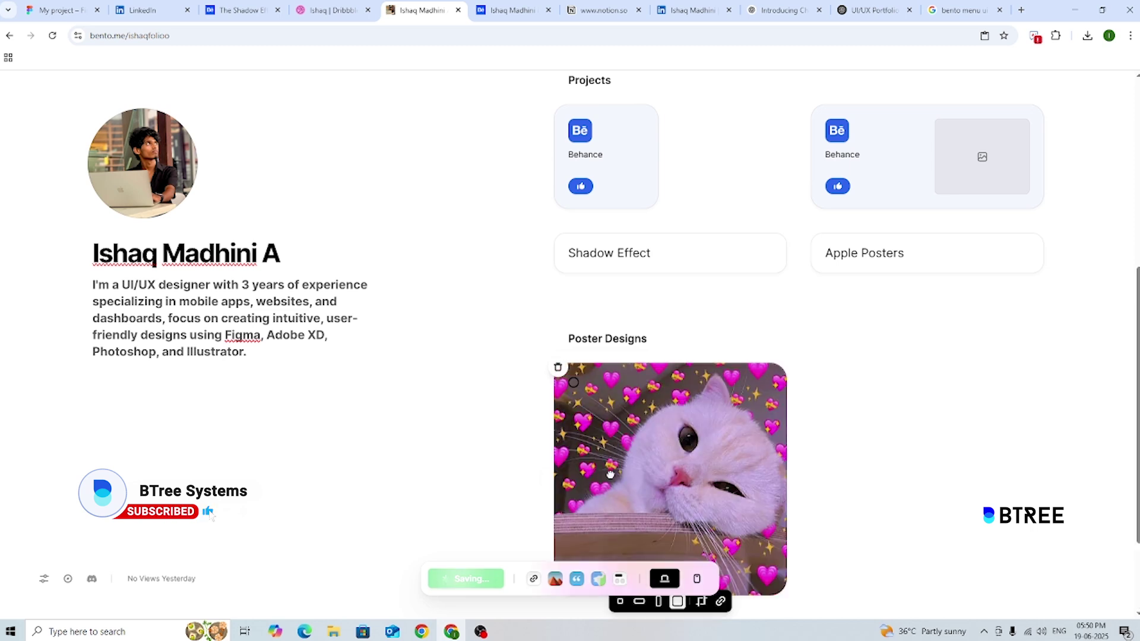
Upload a camera picture and a meeting photo from Downloads as small image cards beside the cat image
{"action": "left_click", "coordinate": [702, 432]}
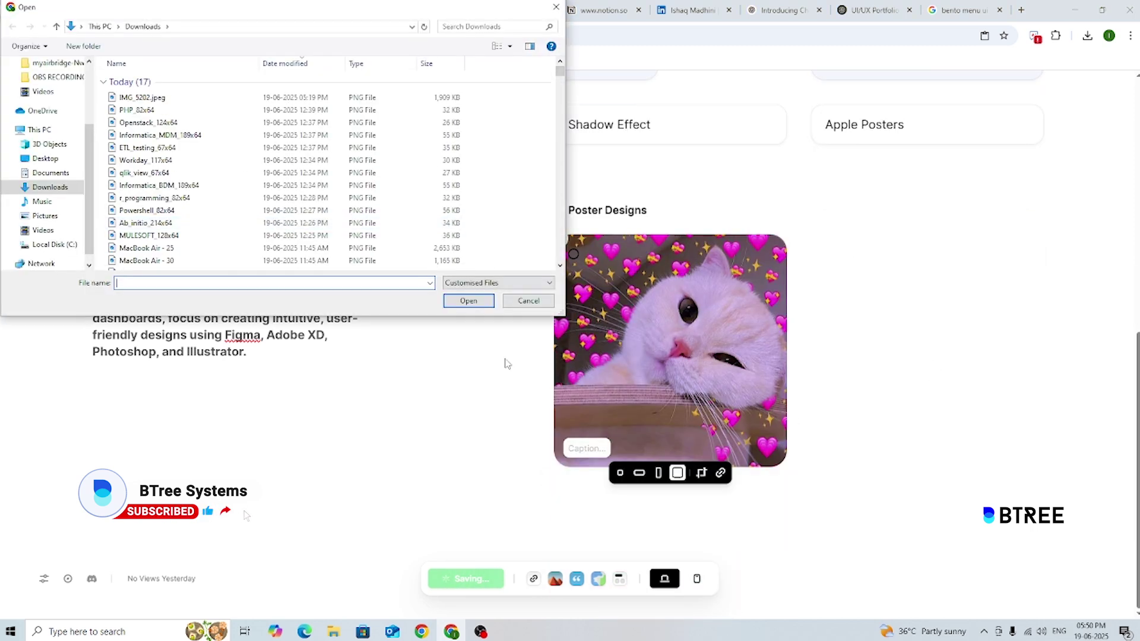
{"action": "left_click", "coordinate": [500, 505]}
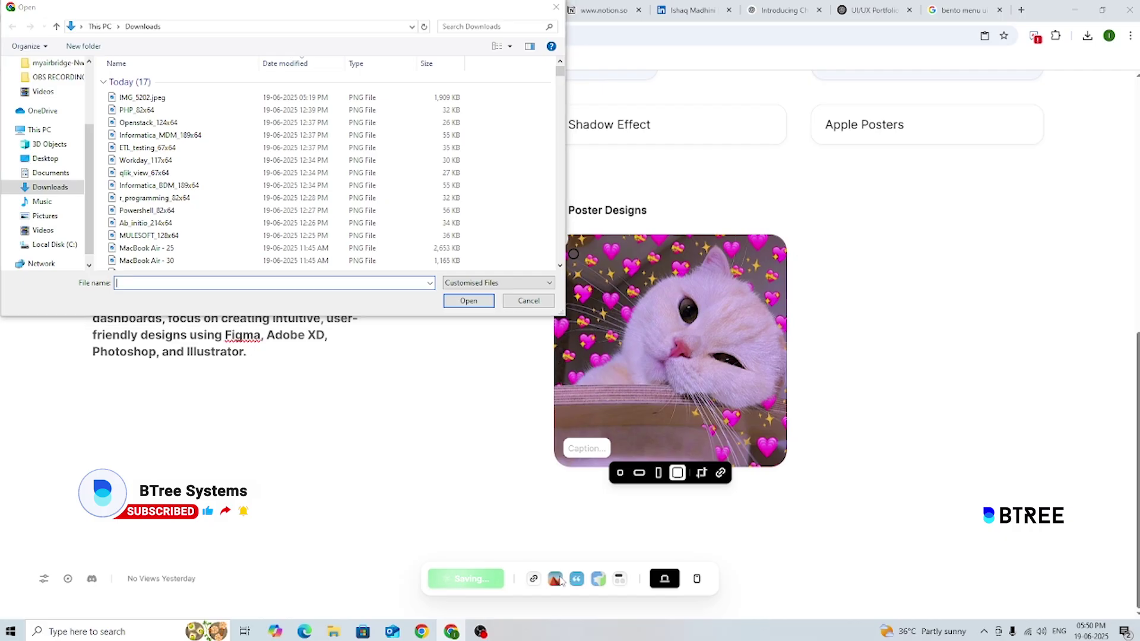
{"action": "left_click", "coordinate": [529, 301]}
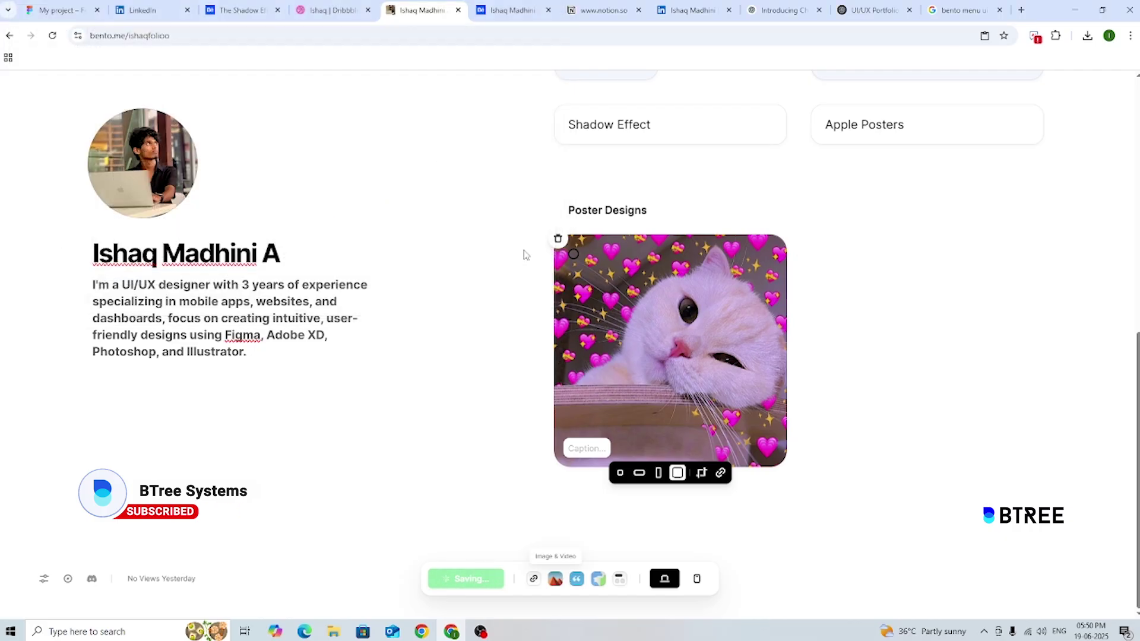
{"action": "left_click", "coordinate": [554, 580]}
{"action": "scroll", "coordinate": [226, 178], "scroll_direction": "down", "scroll_amount": 10}
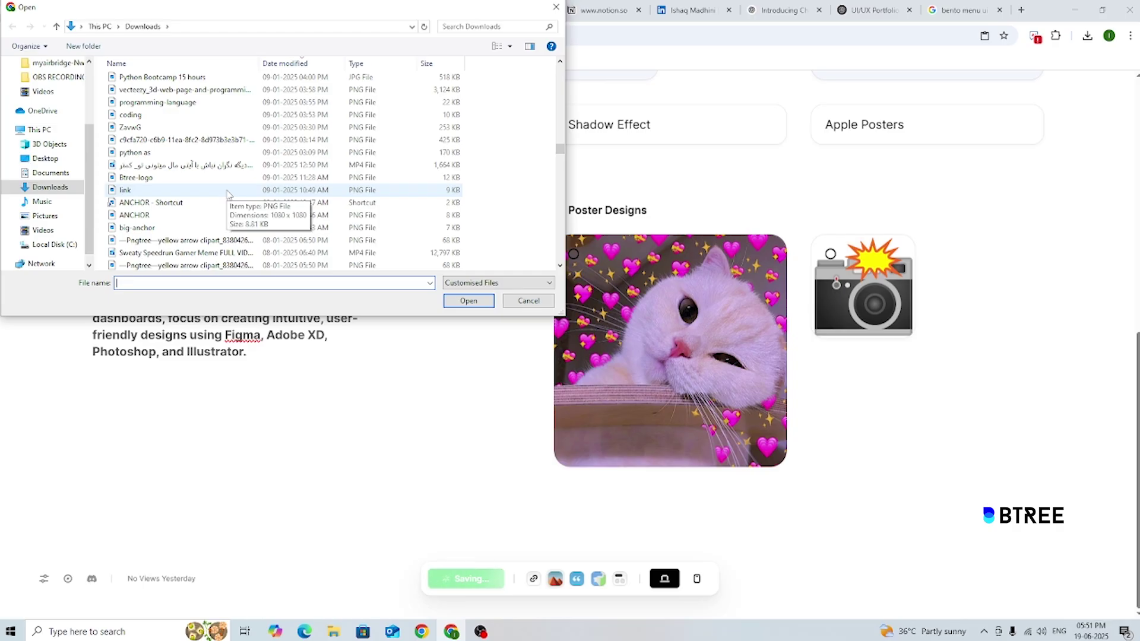
{"action": "double_click", "coordinate": [226, 140]}
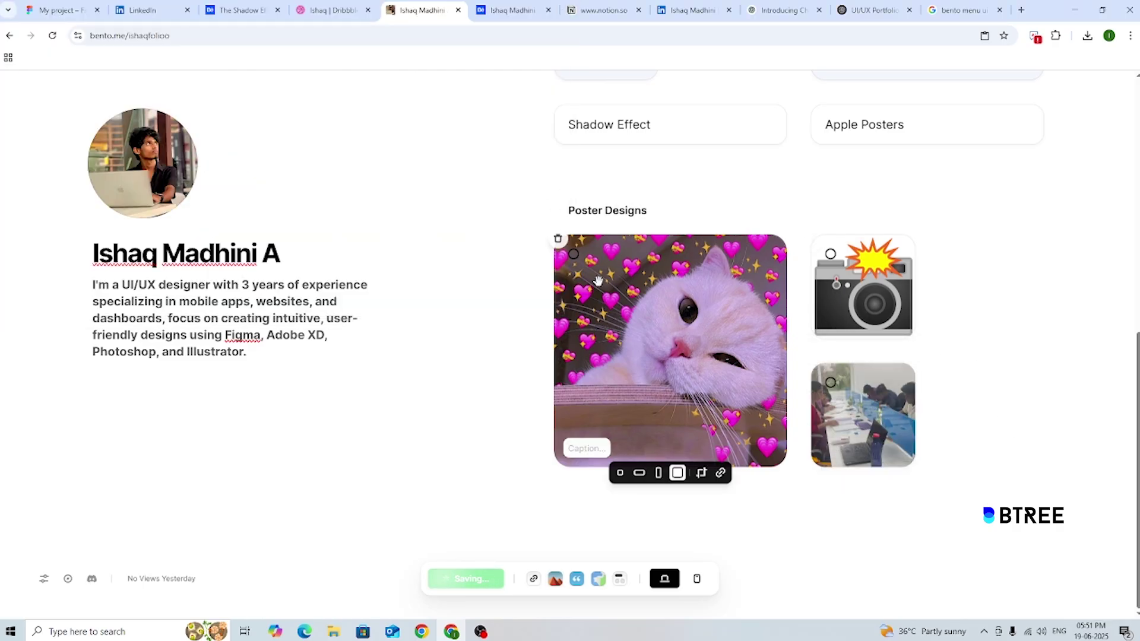
{"action": "scroll", "coordinate": [653, 268], "scroll_direction": "up", "scroll_amount": 8}
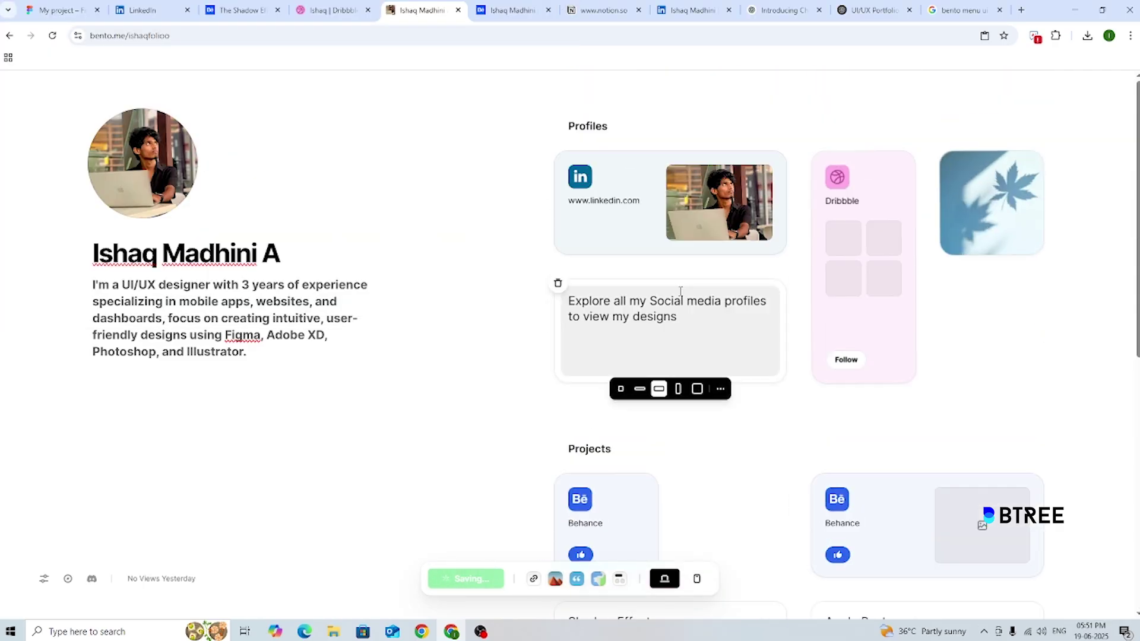
{"action": "scroll", "coordinate": [680, 291], "scroll_direction": "down", "scroll_amount": 1}
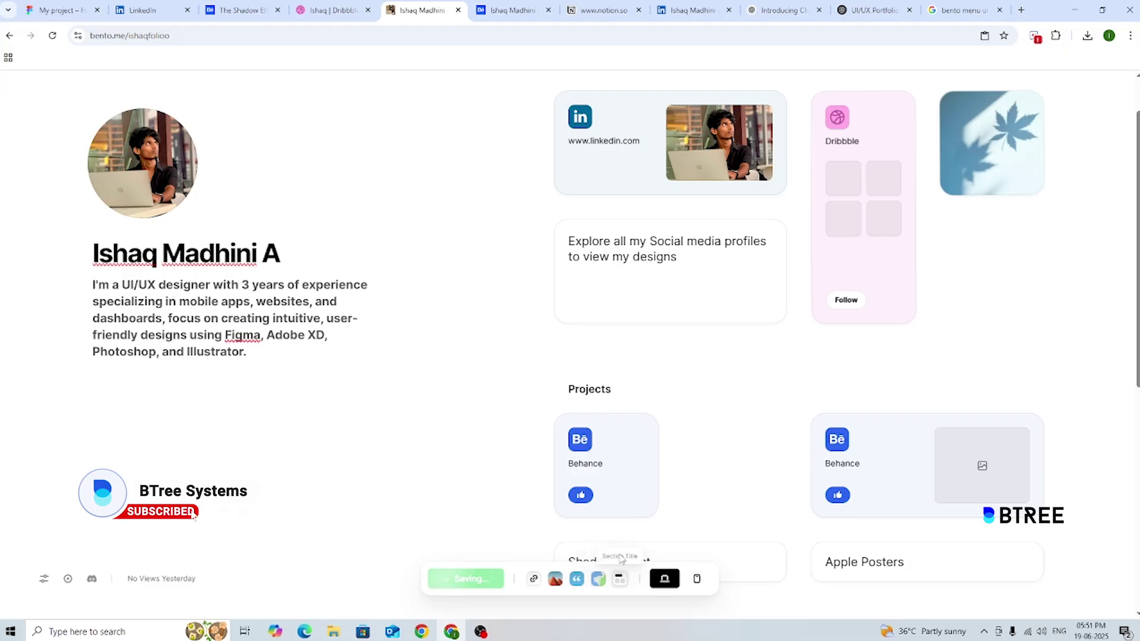
{"action": "scroll", "coordinate": [665, 427], "scroll_direction": "down", "scroll_amount": 7}
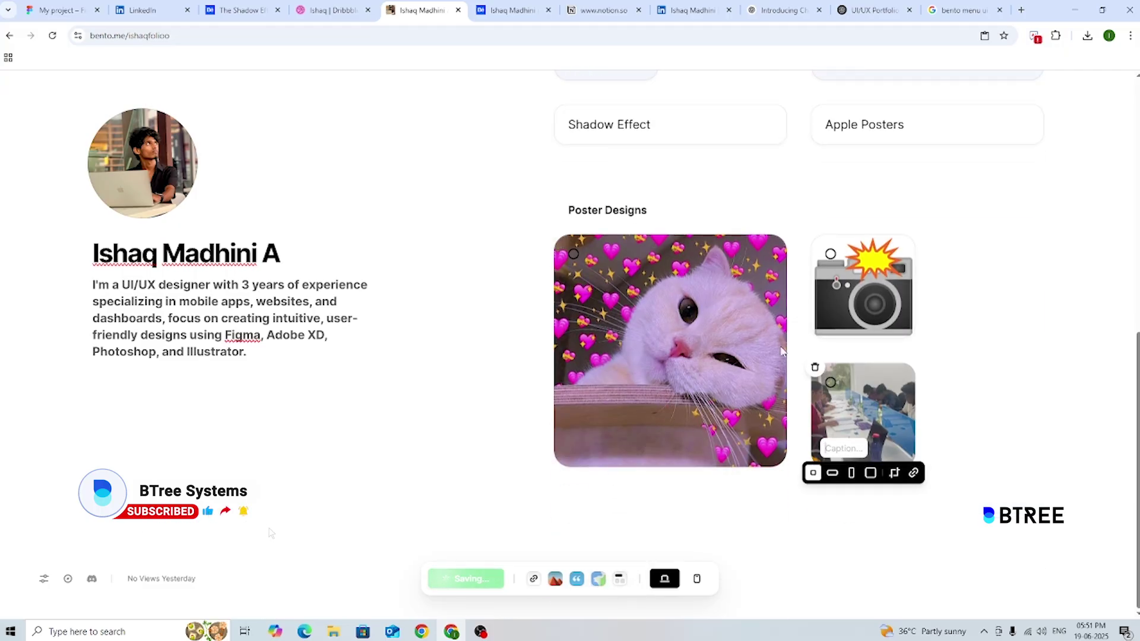
Copy the Dribbble profile address and enter it as the caption of the meeting photo under Poster Designs
{"action": "left_click", "coordinate": [331, 11]}
{"action": "left_click", "coordinate": [325, 35]}
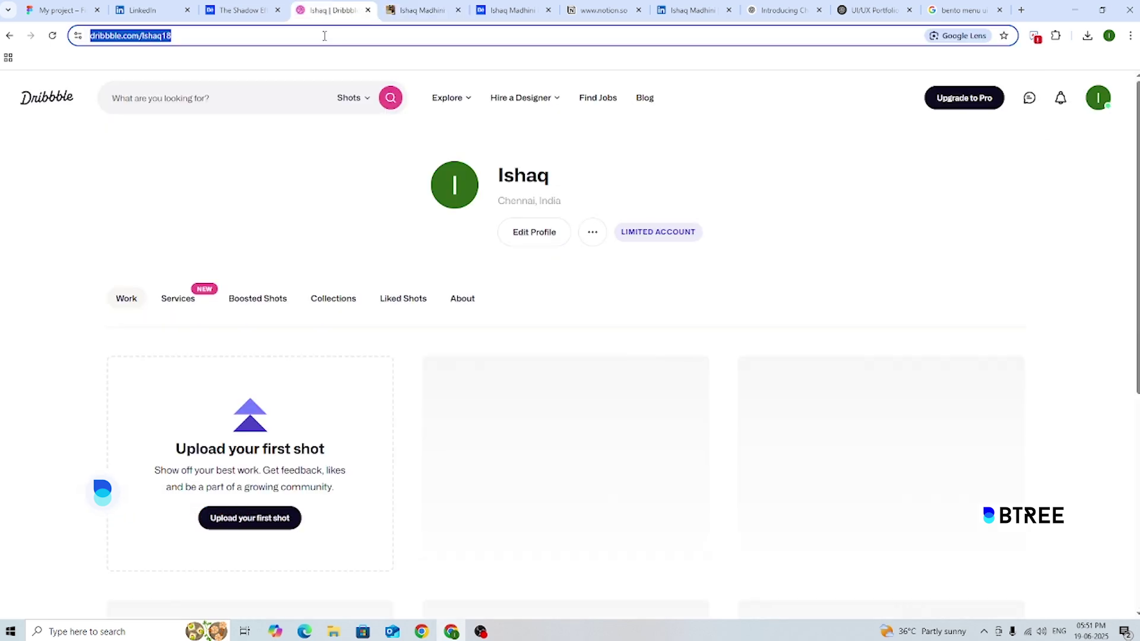
{"action": "left_click", "coordinate": [430, 12]}
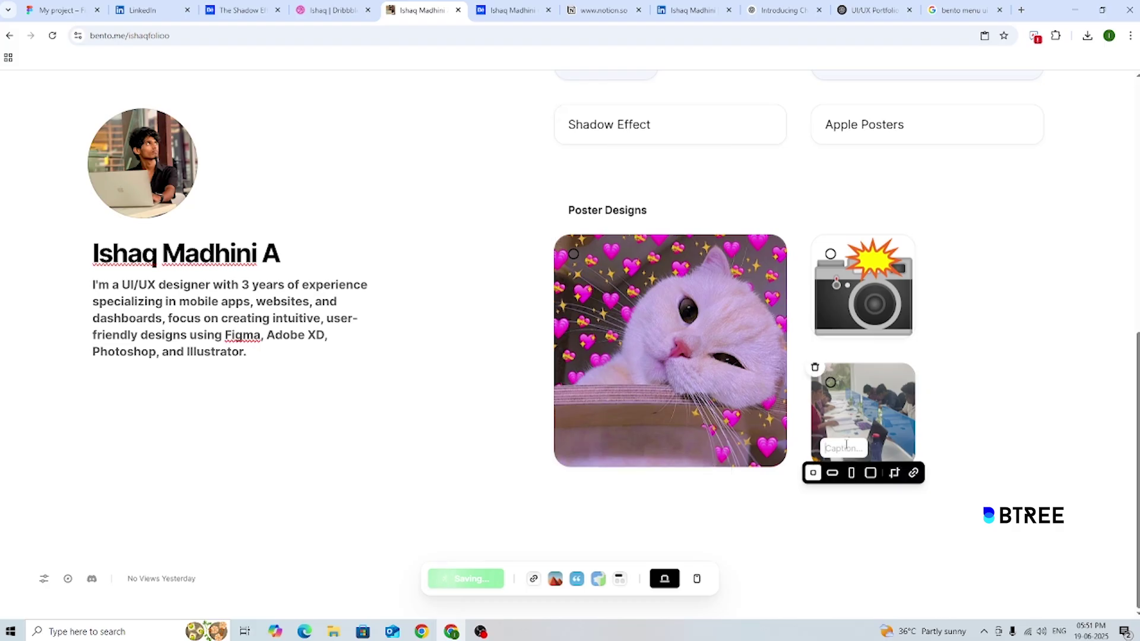
{"action": "type", "text": "https://dribbble.com/Ishaq18"}
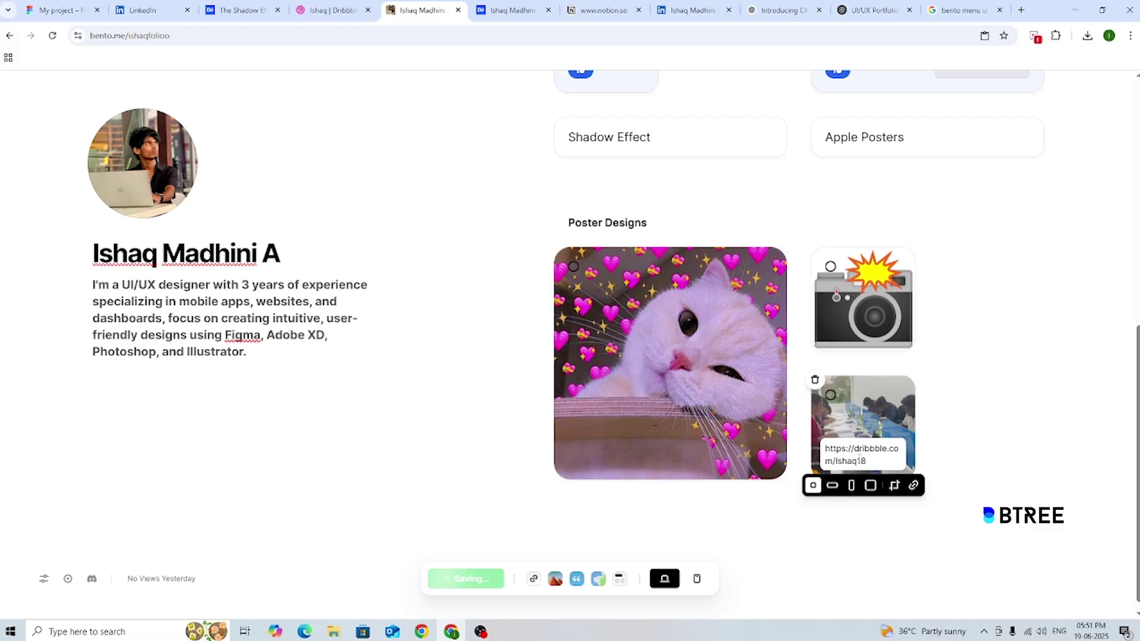
Copy the Dribbble address from the meeting photo's caption and attach it as the link of that image card
{"action": "left_click_drag", "start_coordinate": [866, 462], "coordinate": [827, 447]}
{"action": "key", "text": "ctrl+c"}
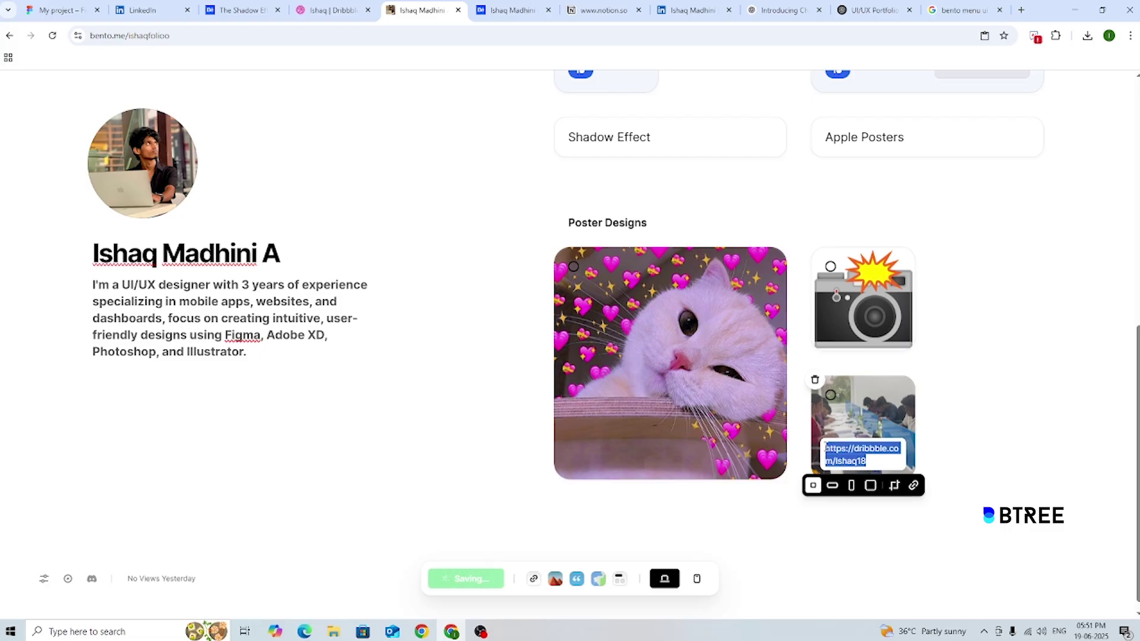
{"action": "key", "text": "ctrl+k"}
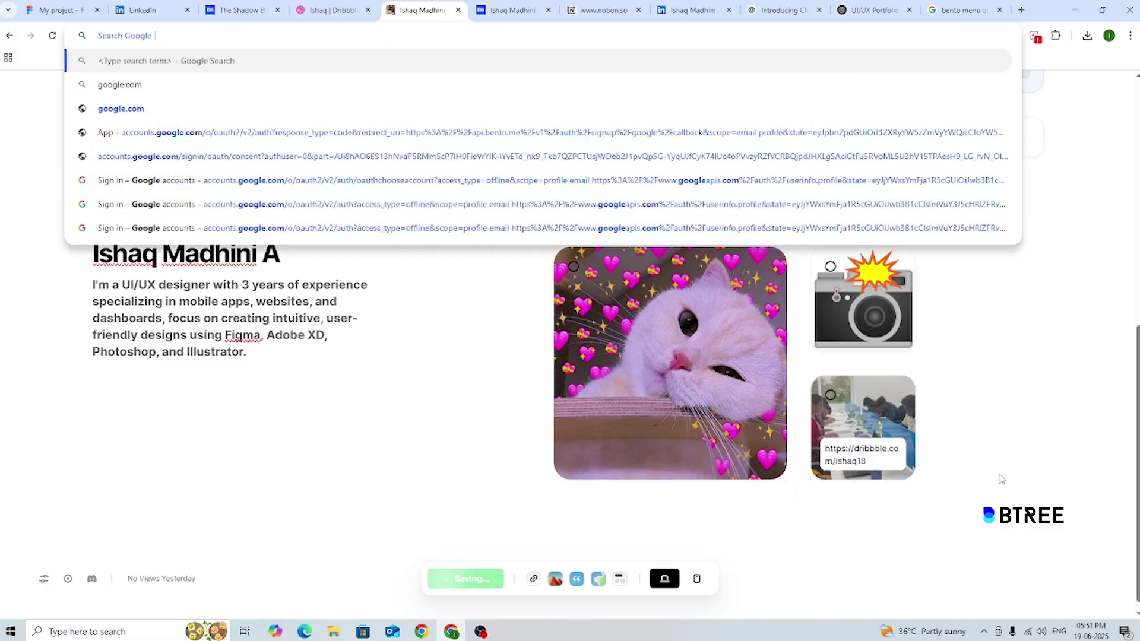
{"action": "key", "text": "Escape"}
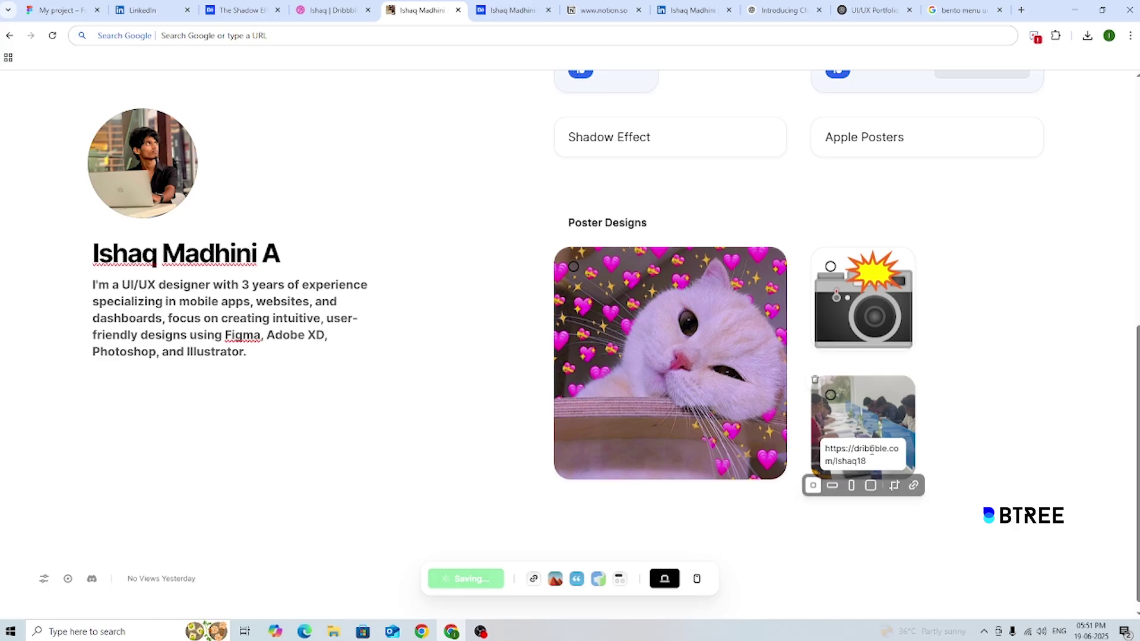
{"action": "left_click", "coordinate": [914, 487]}
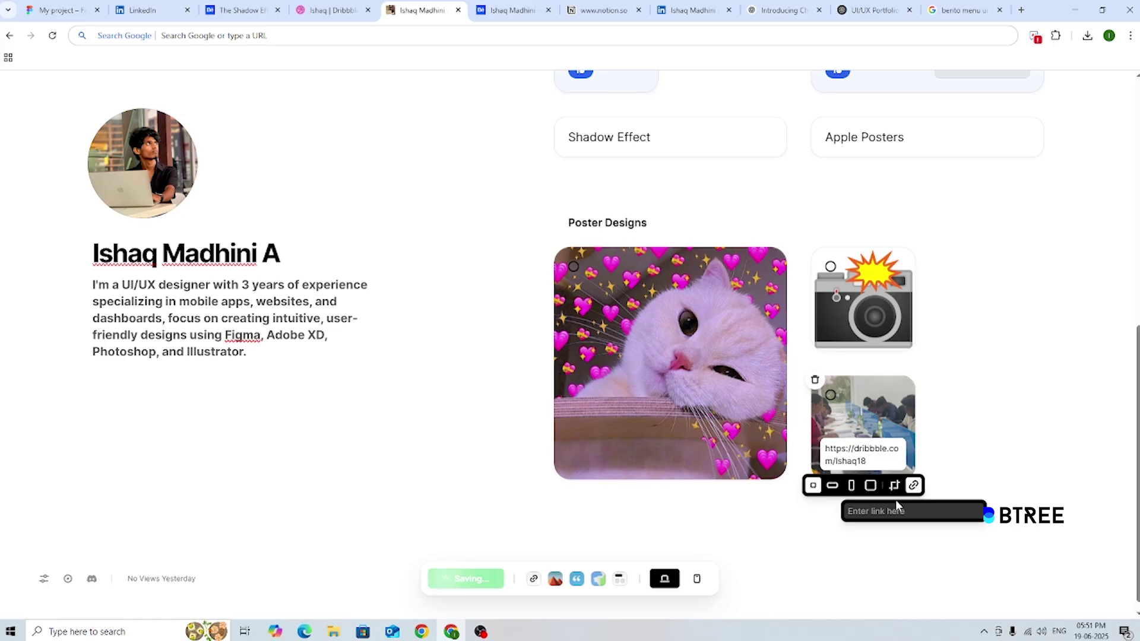
{"action": "key", "text": "ctrl+v"}
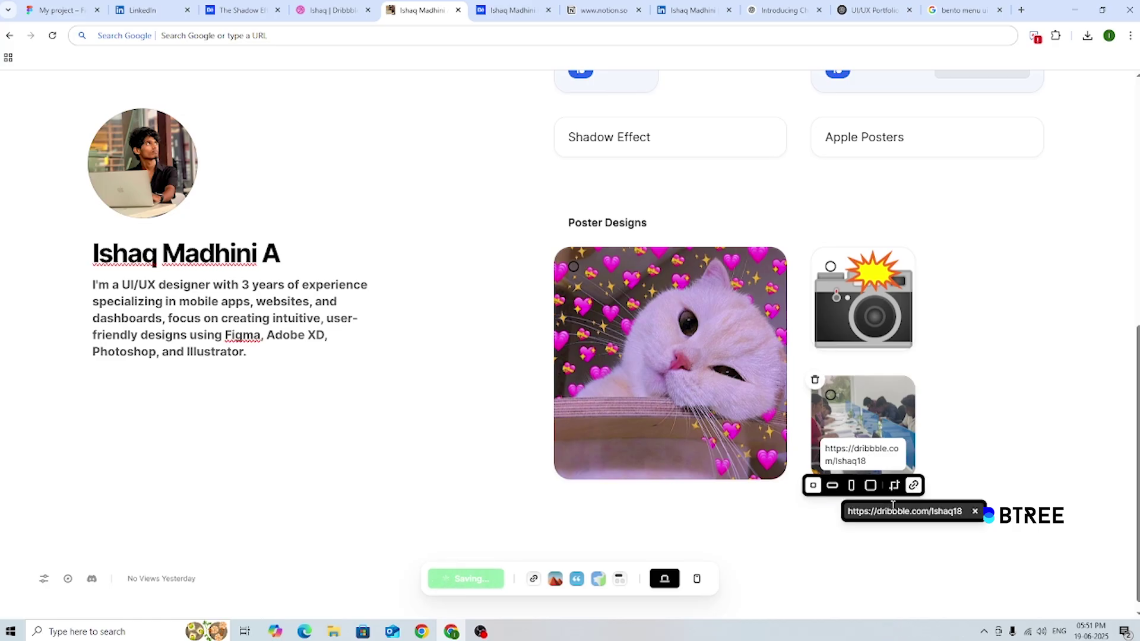
{"action": "key", "text": "Return"}
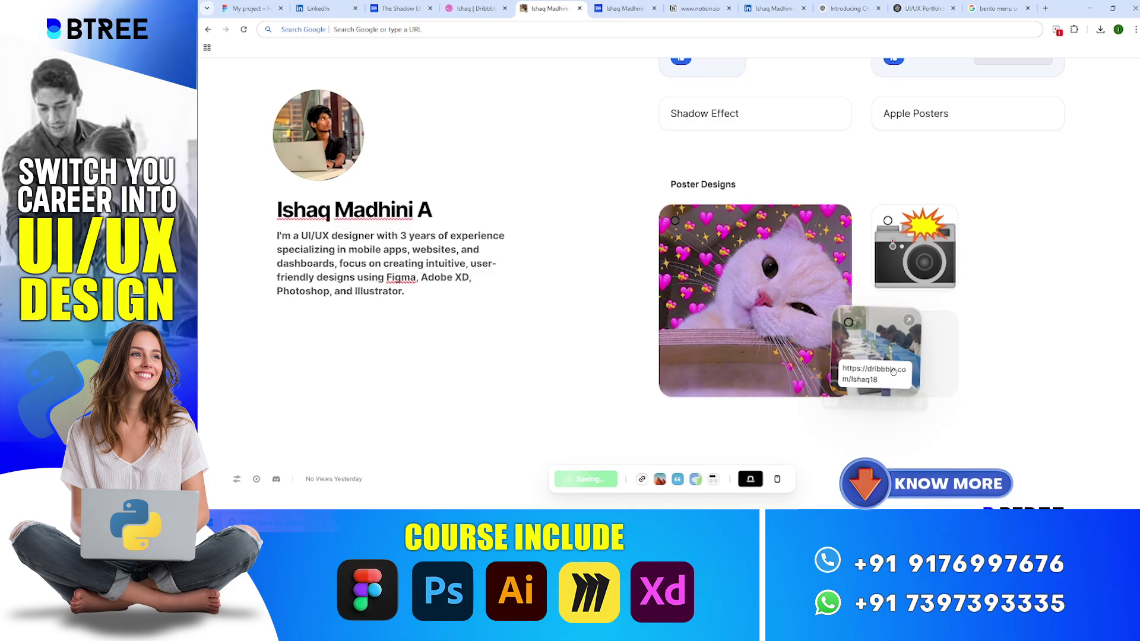
Clear the Dribbble address from the meeting photo's caption, leaving the caption empty
{"action": "left_click", "coordinate": [928, 383]}
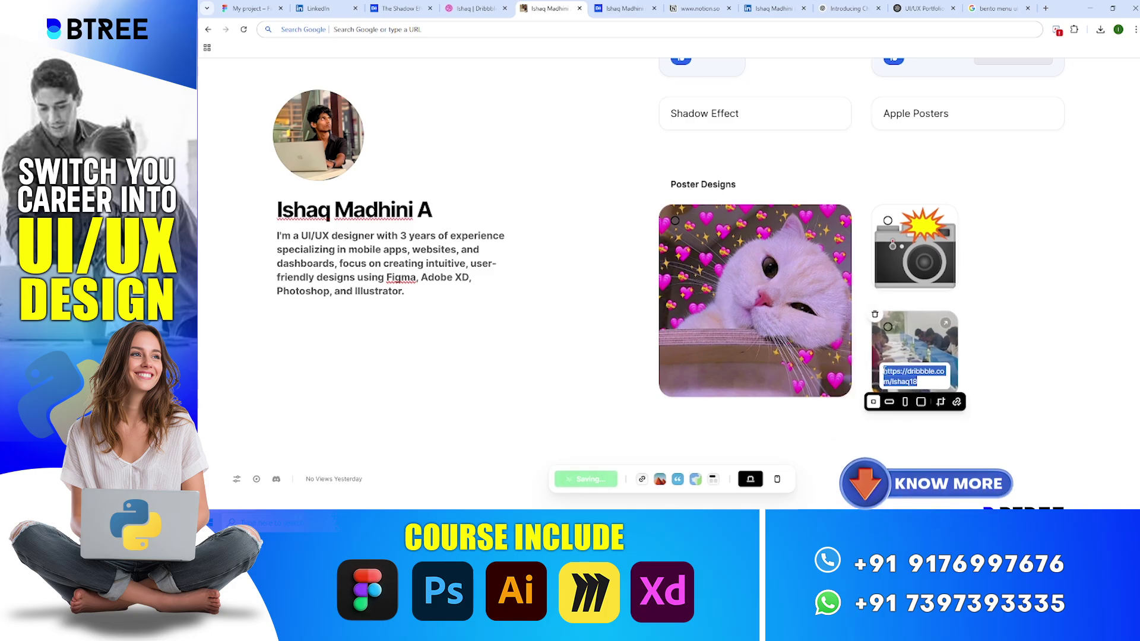
{"action": "left_click", "coordinate": [848, 366]}
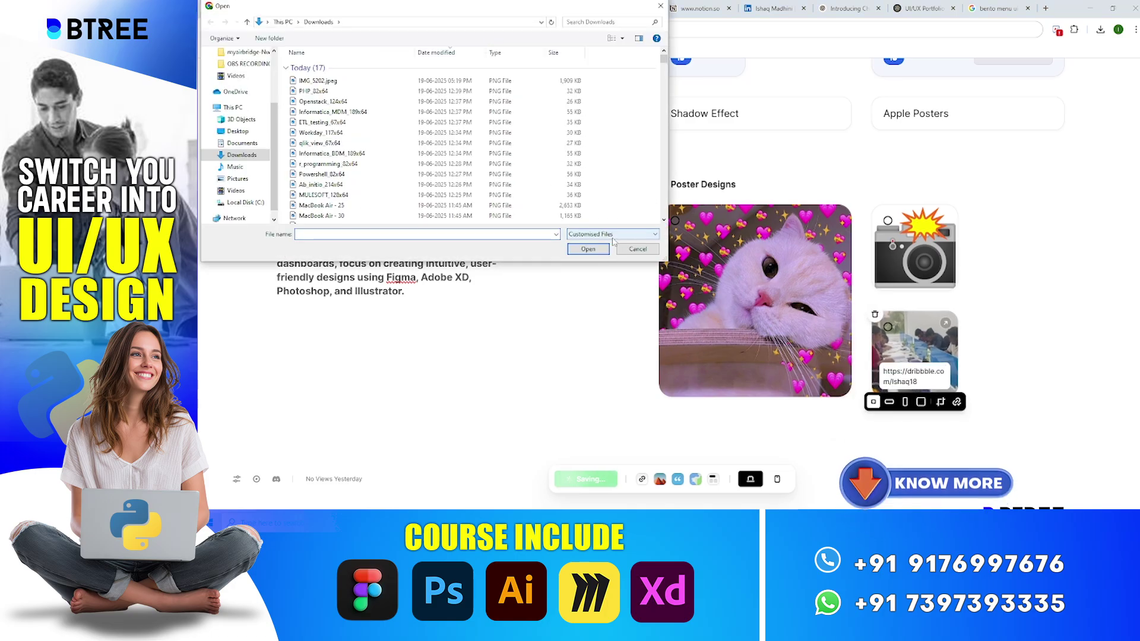
{"action": "left_click", "coordinate": [638, 248]}
{"action": "left_click", "coordinate": [927, 382]}
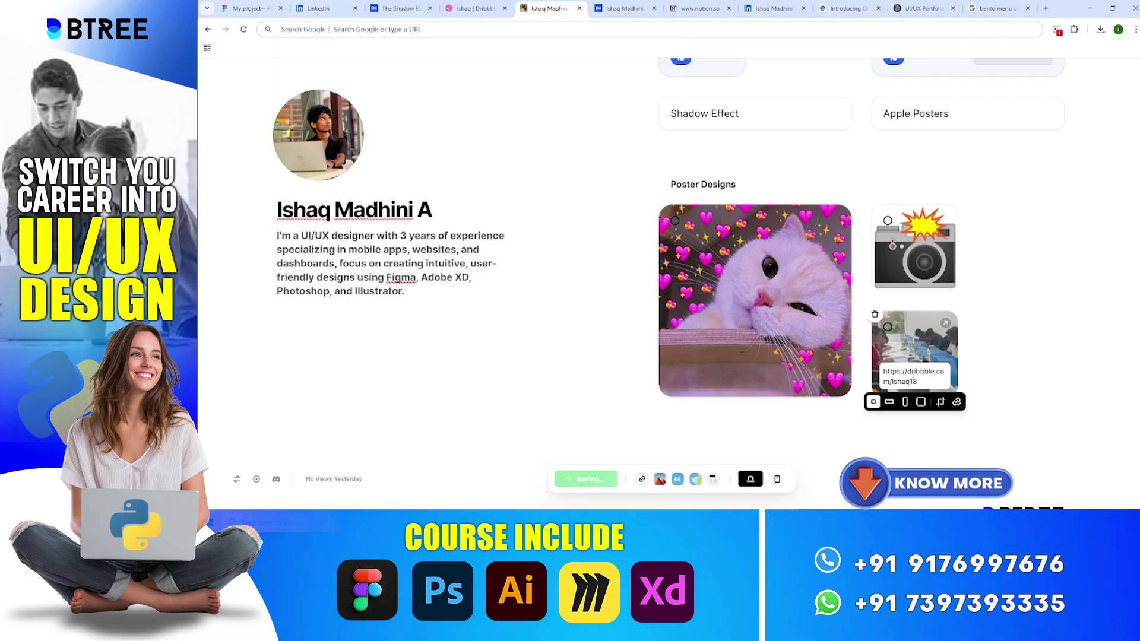
{"action": "key", "text": "BackSpace"}
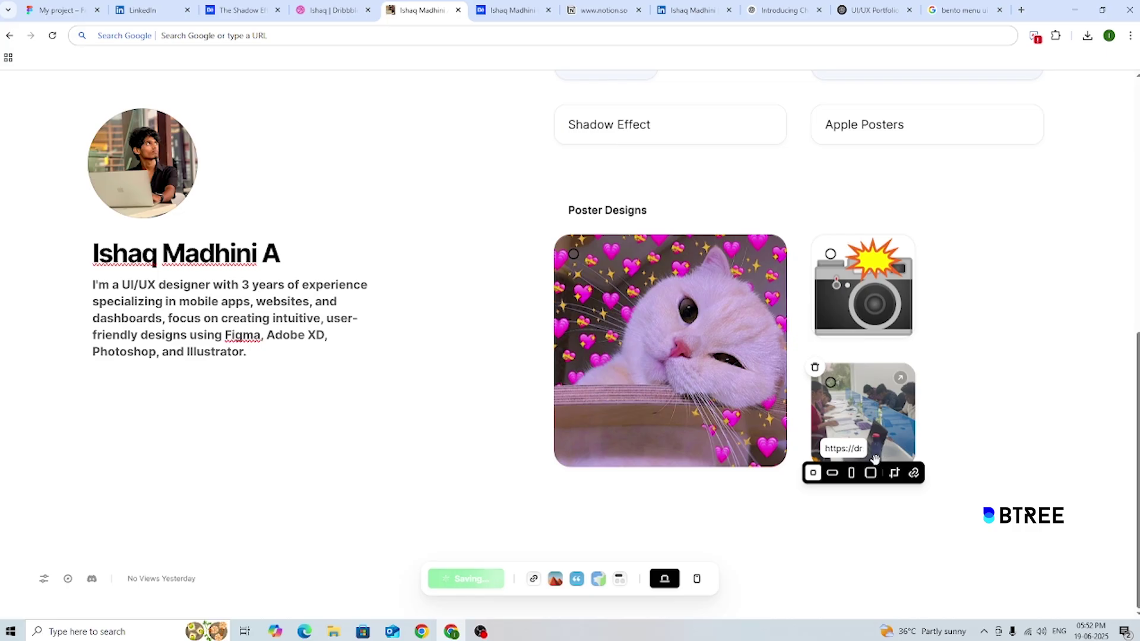
{"action": "key", "text": "Return"}
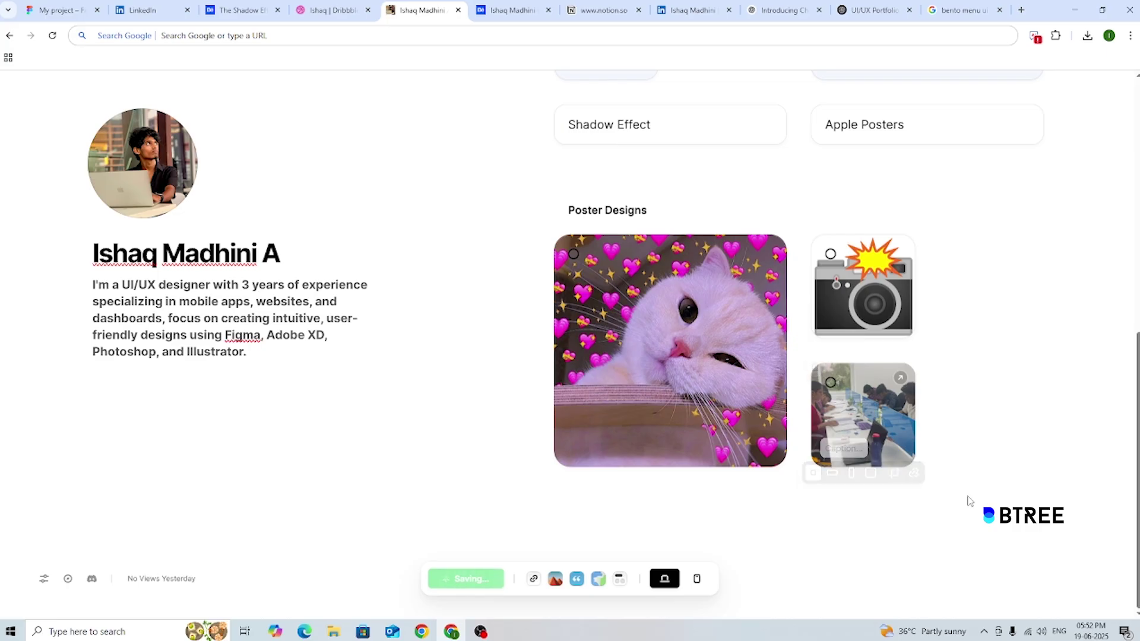
{"action": "left_click", "coordinate": [899, 375]}
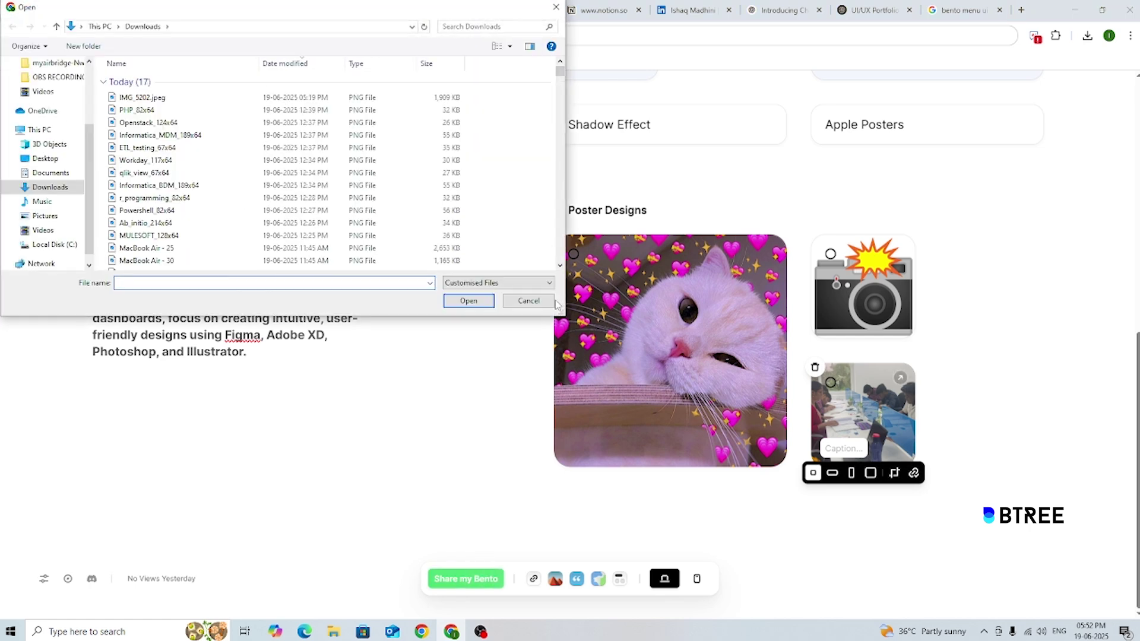
{"action": "left_click", "coordinate": [526, 301]}
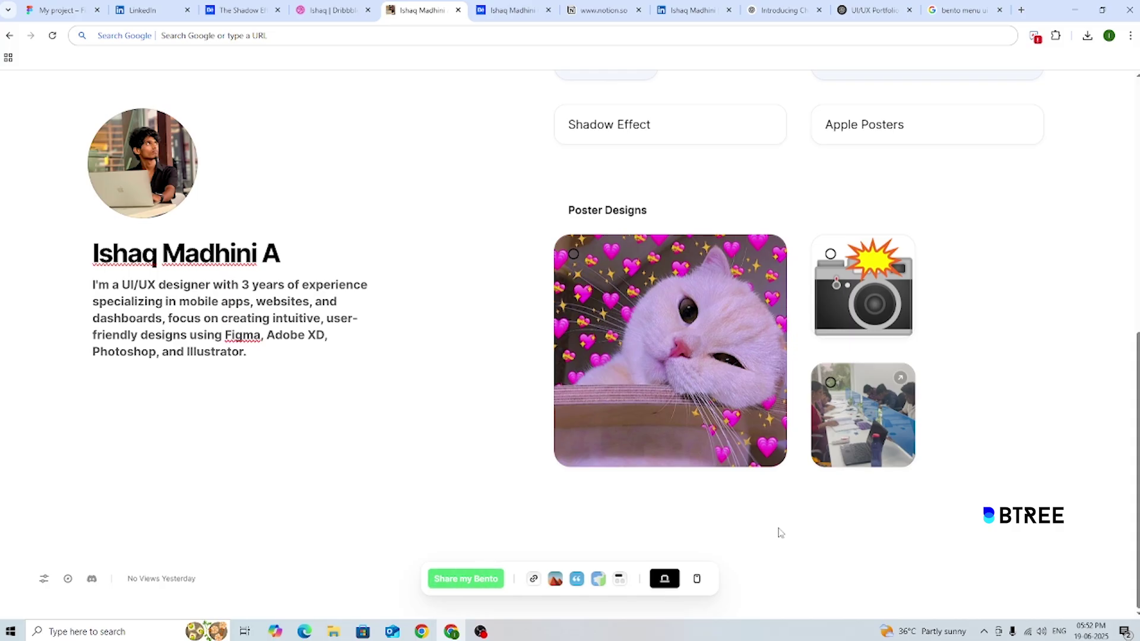
Switch to the Behance profile page and view its published projects
{"action": "left_click", "coordinate": [240, 10]}
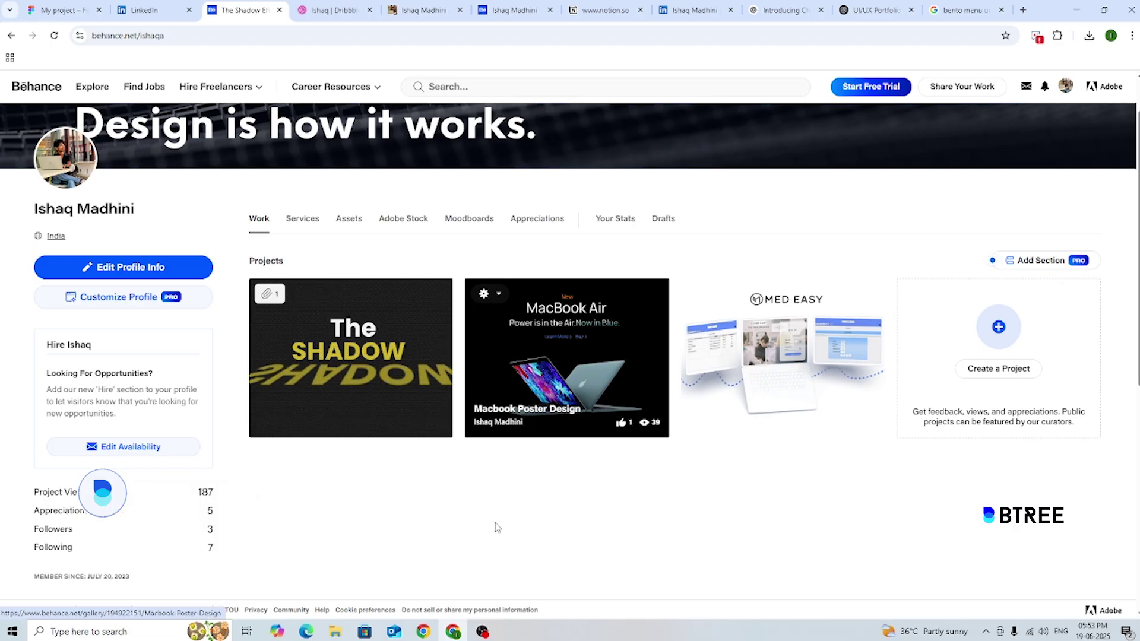
{"action": "mouse_move", "coordinate": [485, 612]}
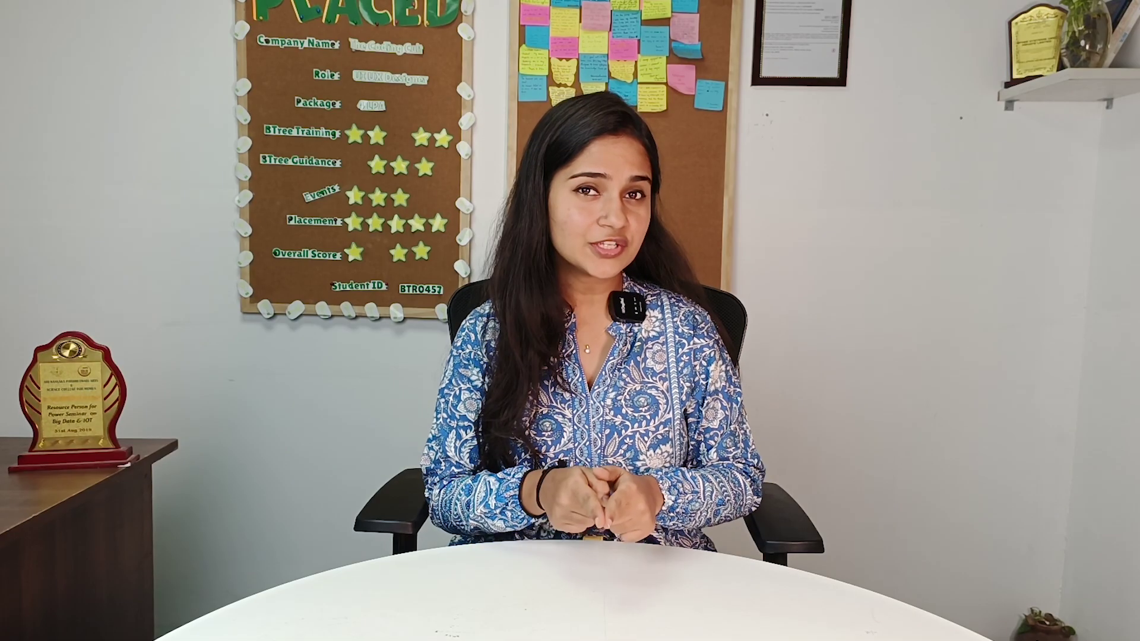